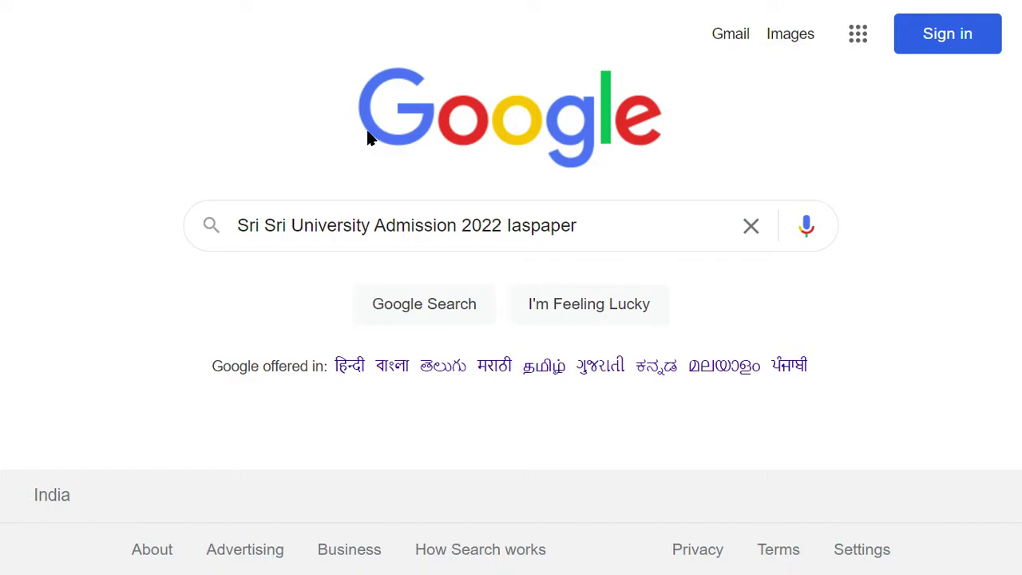
Review and select parts of the 'Sri Sri University Admission 2022 Iaspaper' Google query
{"action": "left_click", "coordinate": [160, 117]}
{"action": "left_click", "coordinate": [247, 228]}
{"action": "left_click_drag", "start_coordinate": [266, 230], "coordinate": [459, 250]}
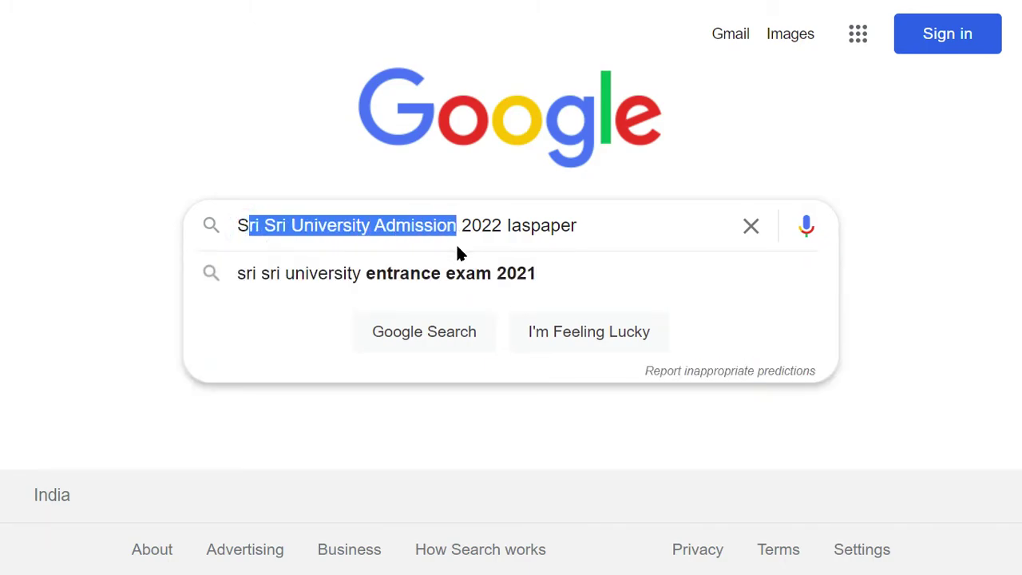
{"action": "left_click", "coordinate": [292, 176]}
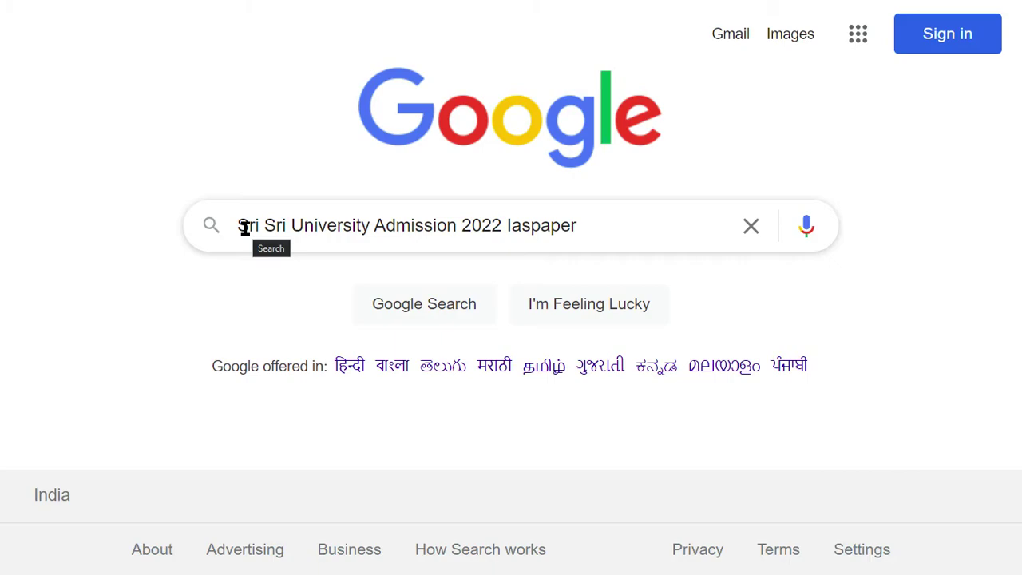
{"action": "left_click_drag", "start_coordinate": [245, 227], "coordinate": [535, 234]}
{"action": "left_click", "coordinate": [240, 151]}
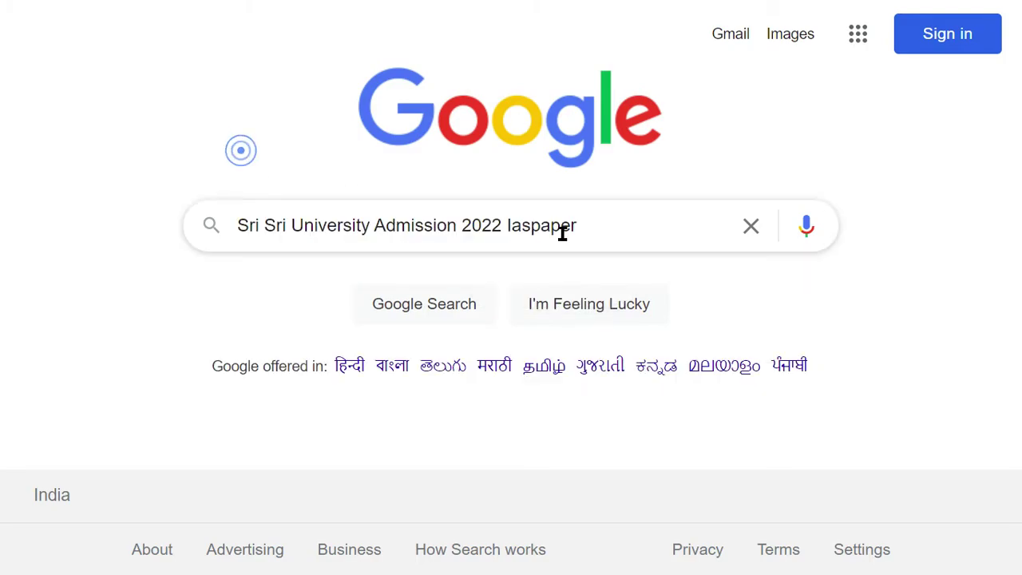
{"action": "double_click", "coordinate": [525, 222]}
{"action": "left_click", "coordinate": [310, 164]}
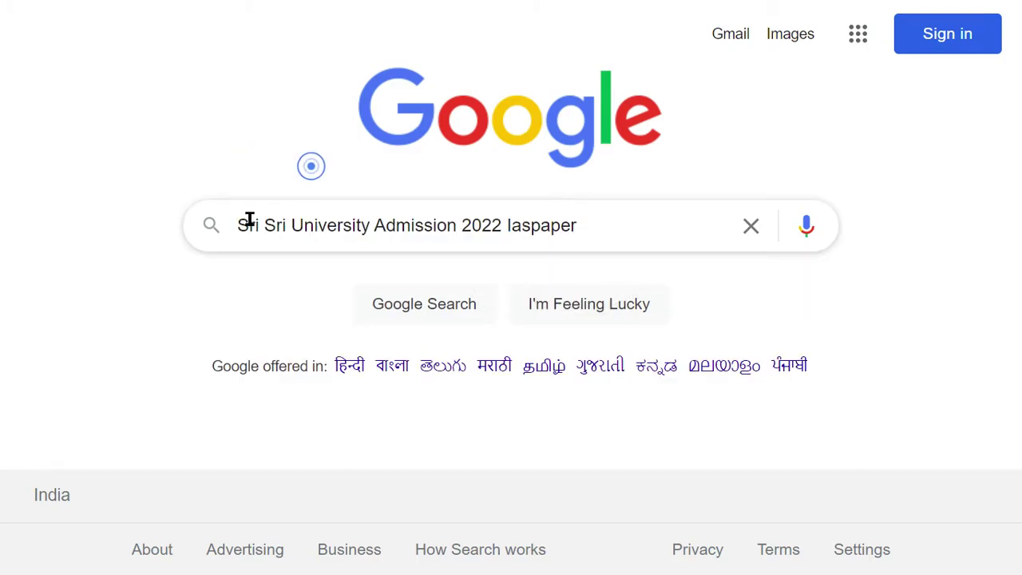
{"action": "left_click_drag", "start_coordinate": [265, 227], "coordinate": [365, 226]}
{"action": "left_click", "coordinate": [304, 141]}
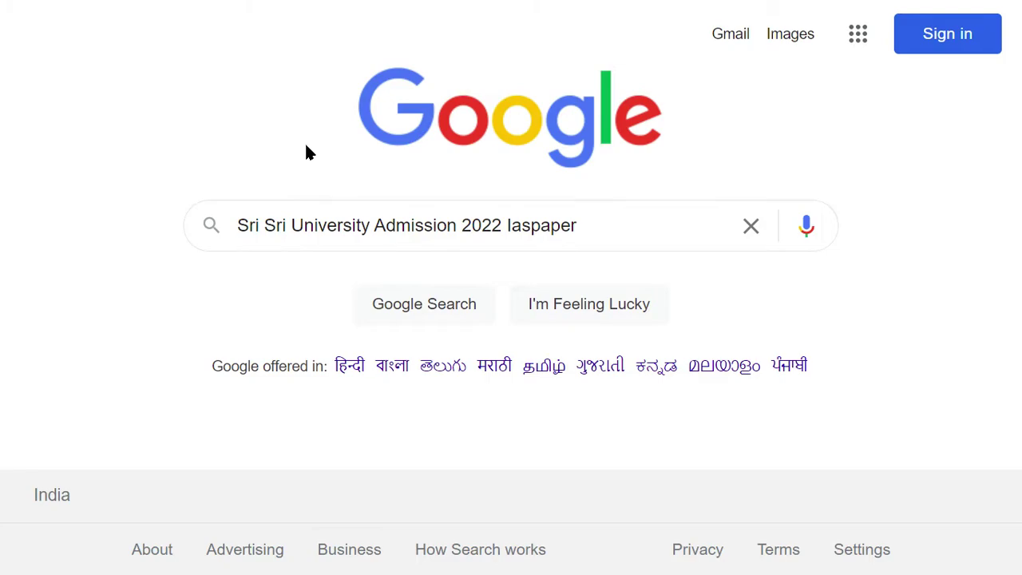
Run the search and open the IAS Paper Sri Sri University admission article
{"action": "left_click", "coordinate": [430, 319]}
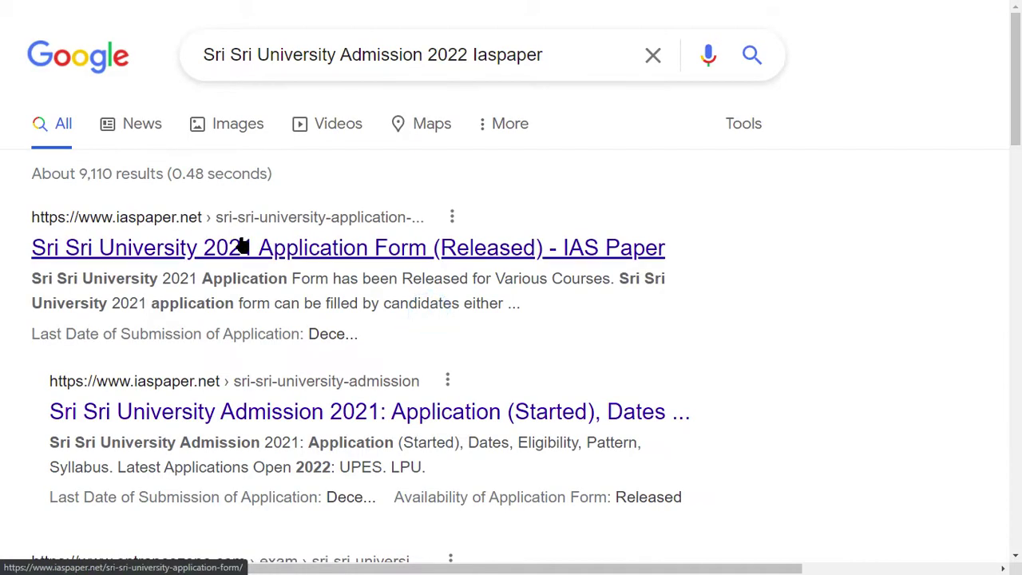
{"action": "scroll", "coordinate": [104, 254], "scroll_direction": "down", "scroll_amount": 1}
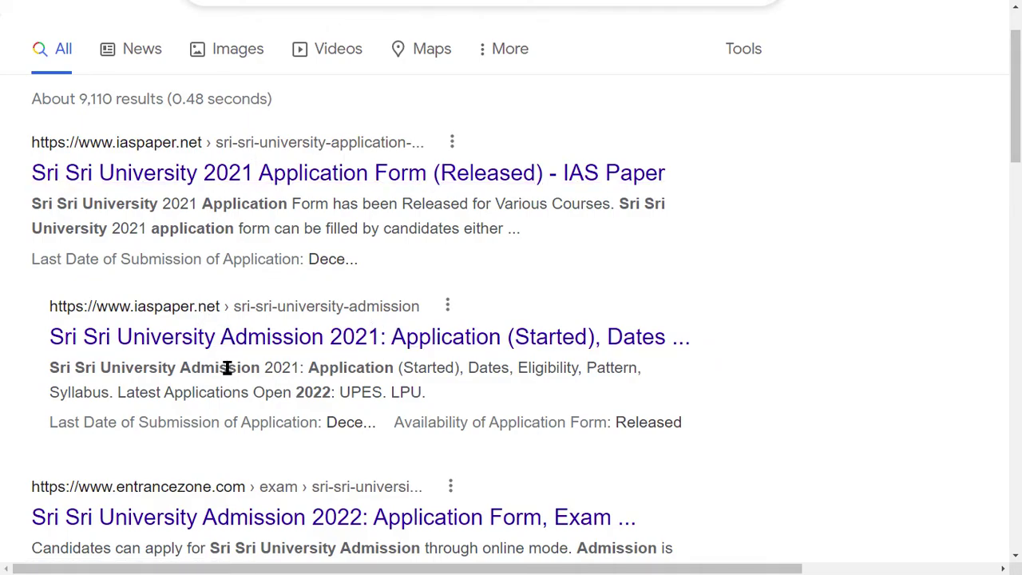
{"action": "left_click", "coordinate": [227, 337]}
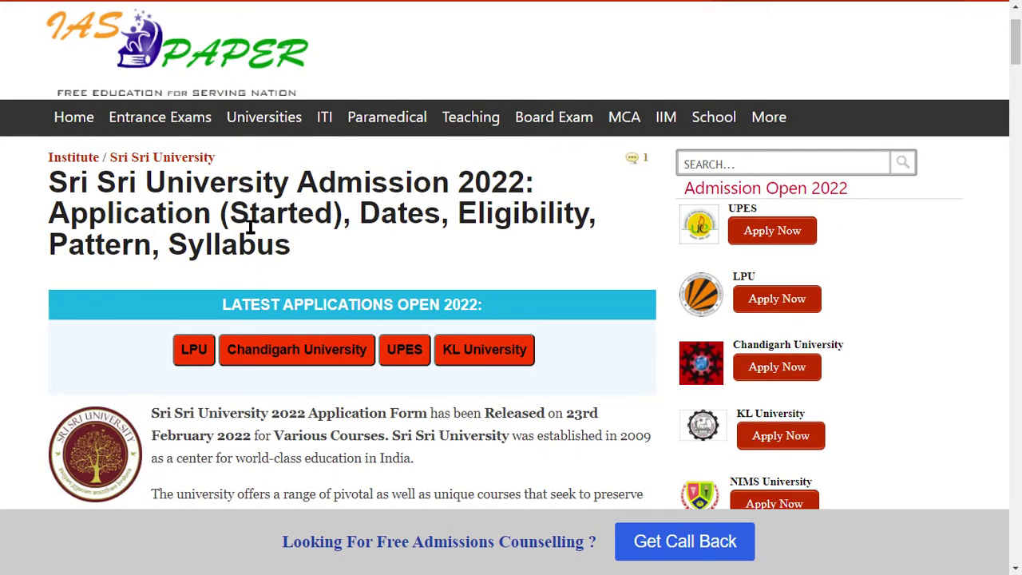
In the counselling popup choose Kerala, Kothamangalam, Fashion Design and Studying/Completed Graduation
{"action": "scroll", "coordinate": [309, 343], "scroll_direction": "down", "scroll_amount": 2}
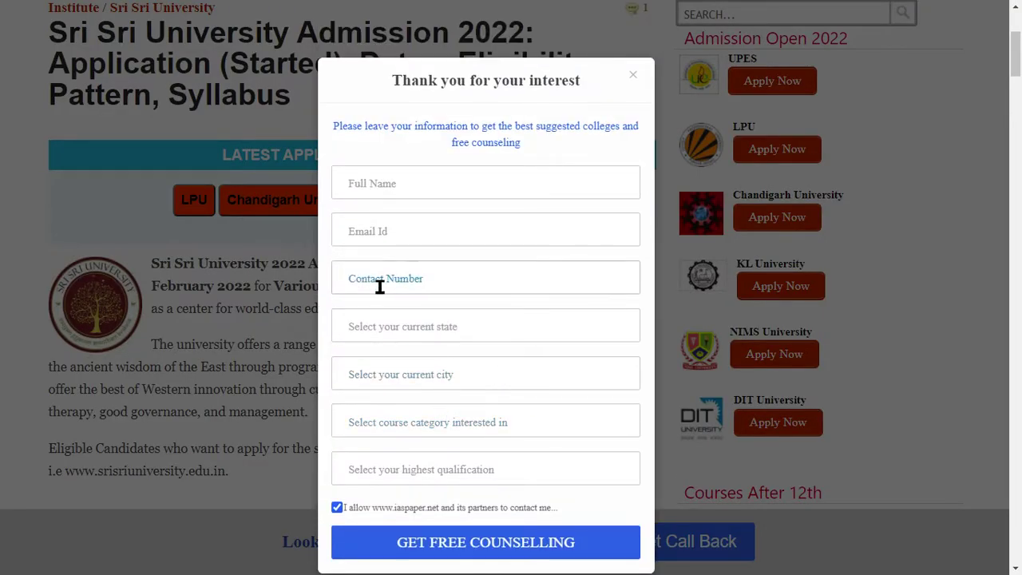
{"action": "left_click", "coordinate": [409, 182]}
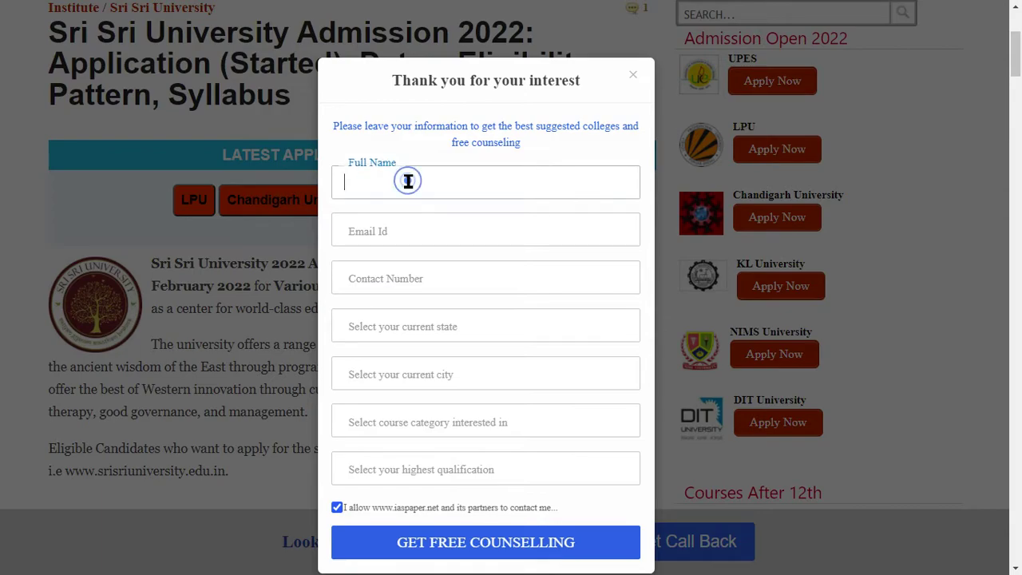
{"action": "left_click", "coordinate": [408, 230]}
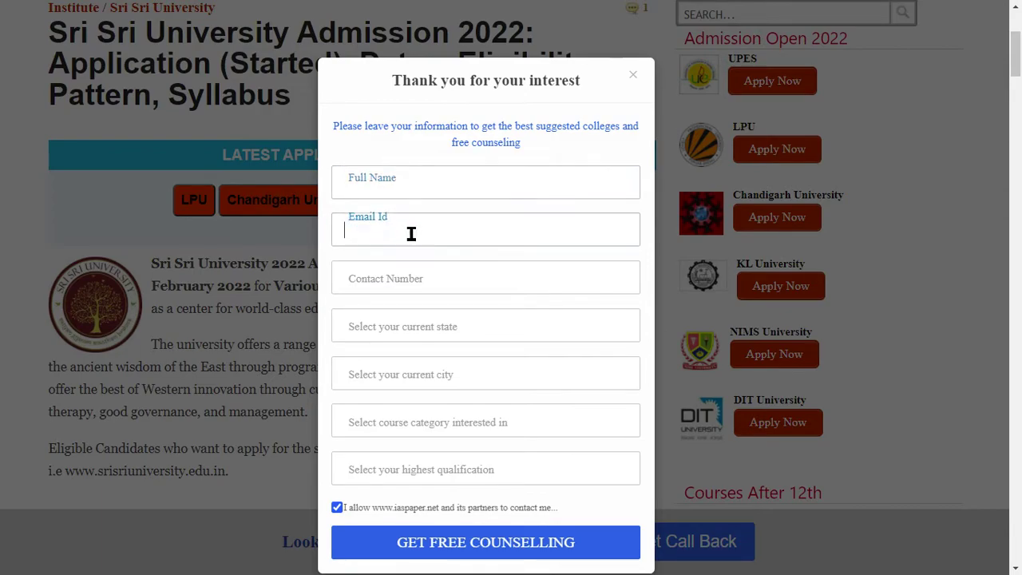
{"action": "left_click", "coordinate": [411, 272]}
{"action": "left_click", "coordinate": [431, 326]}
{"action": "left_click", "coordinate": [420, 262]}
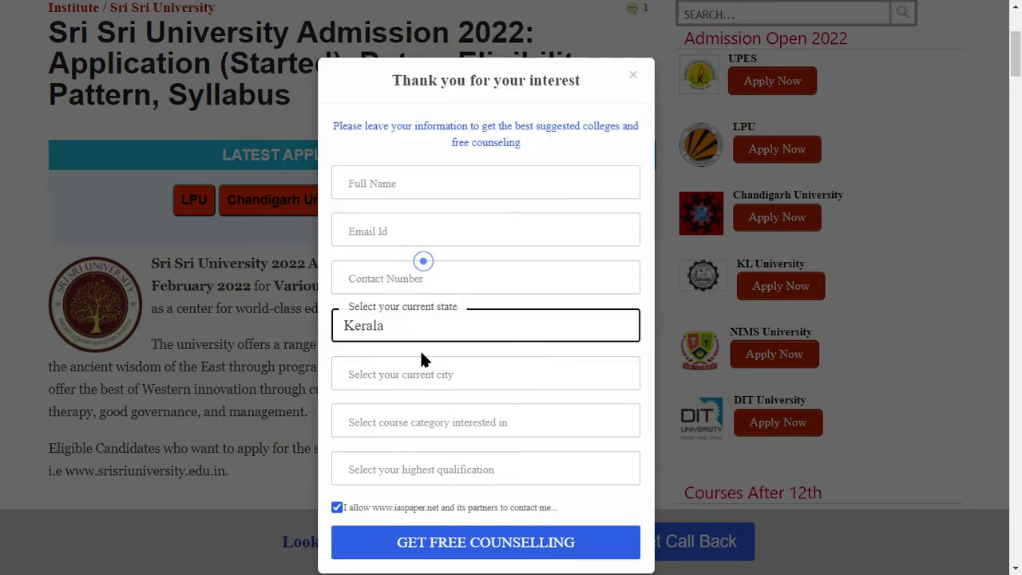
{"action": "left_click", "coordinate": [423, 373]}
{"action": "left_click", "coordinate": [432, 346]}
{"action": "left_click", "coordinate": [426, 432]}
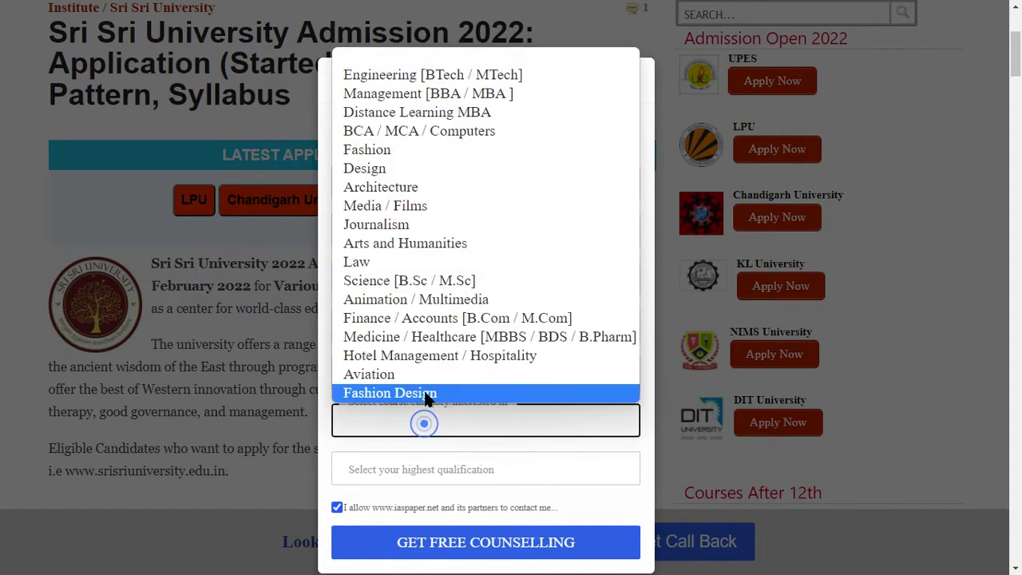
{"action": "left_click", "coordinate": [425, 392]}
{"action": "left_click", "coordinate": [440, 473]}
{"action": "left_click", "coordinate": [450, 431]}
Try GET FREE COUNSELLING, then close the popup to return to the article
{"action": "left_click", "coordinate": [462, 530]}
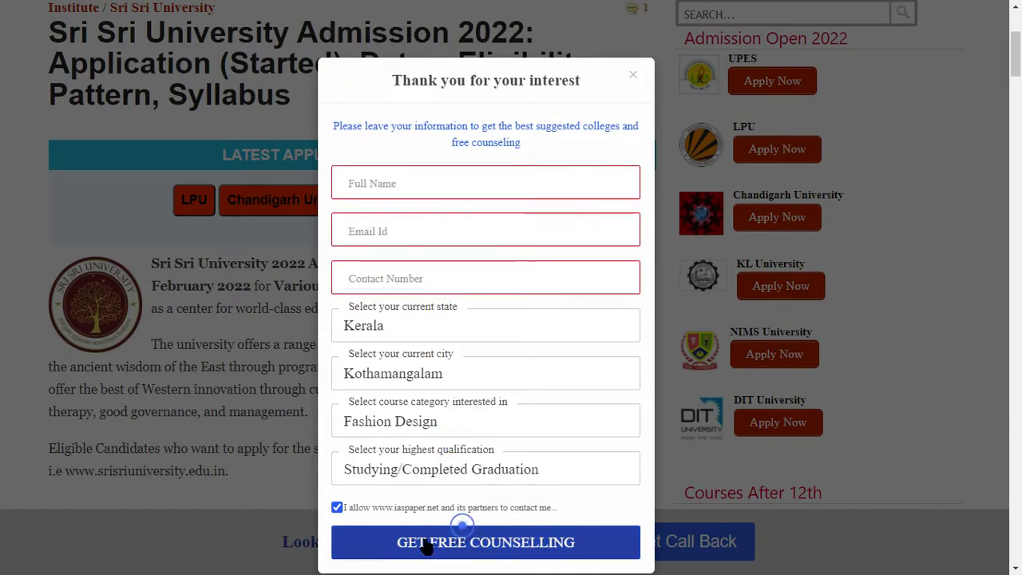
{"action": "left_click", "coordinate": [425, 231]}
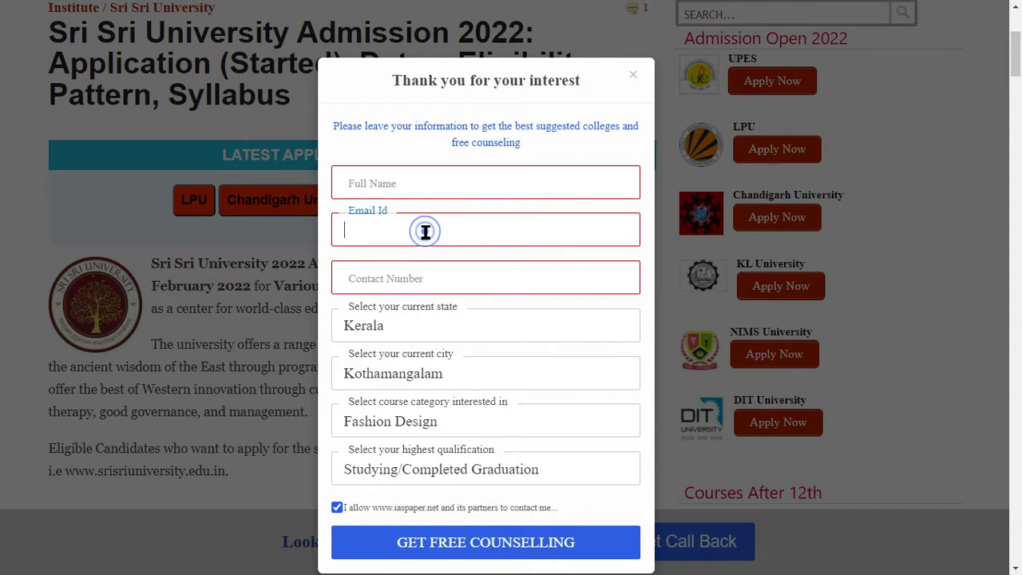
{"action": "left_click", "coordinate": [411, 278]}
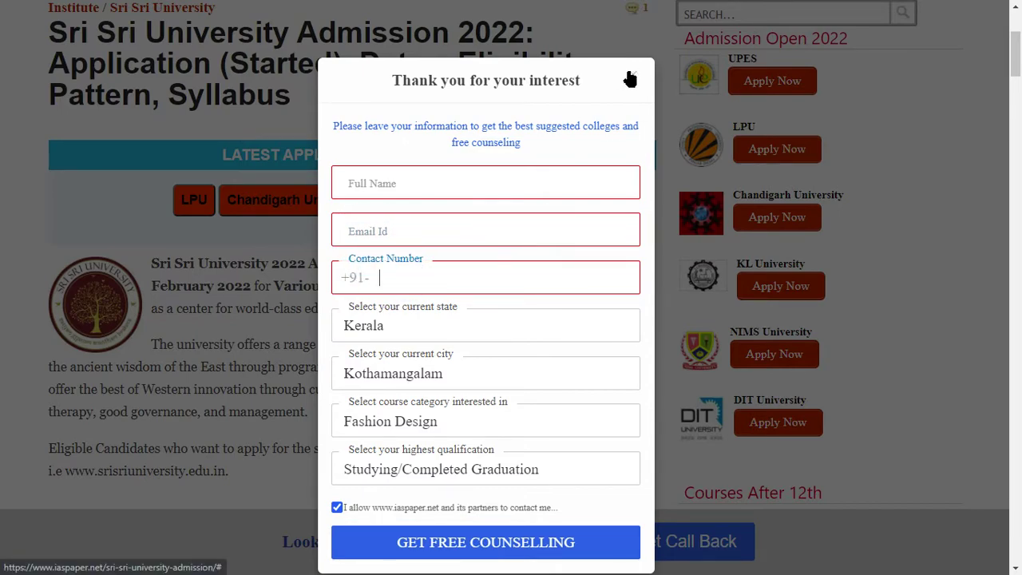
{"action": "left_click", "coordinate": [632, 75]}
{"action": "scroll", "coordinate": [379, 206], "scroll_direction": "down", "scroll_amount": 2}
{"action": "scroll", "coordinate": [380, 206], "scroll_direction": "down", "scroll_amount": 4}
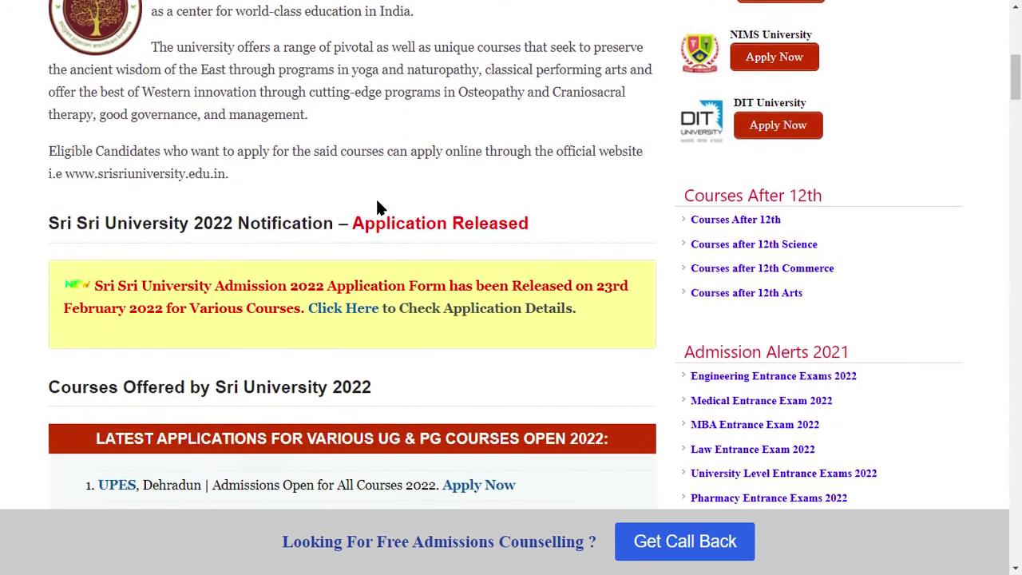
{"action": "scroll", "coordinate": [380, 206], "scroll_direction": "down", "scroll_amount": 1}
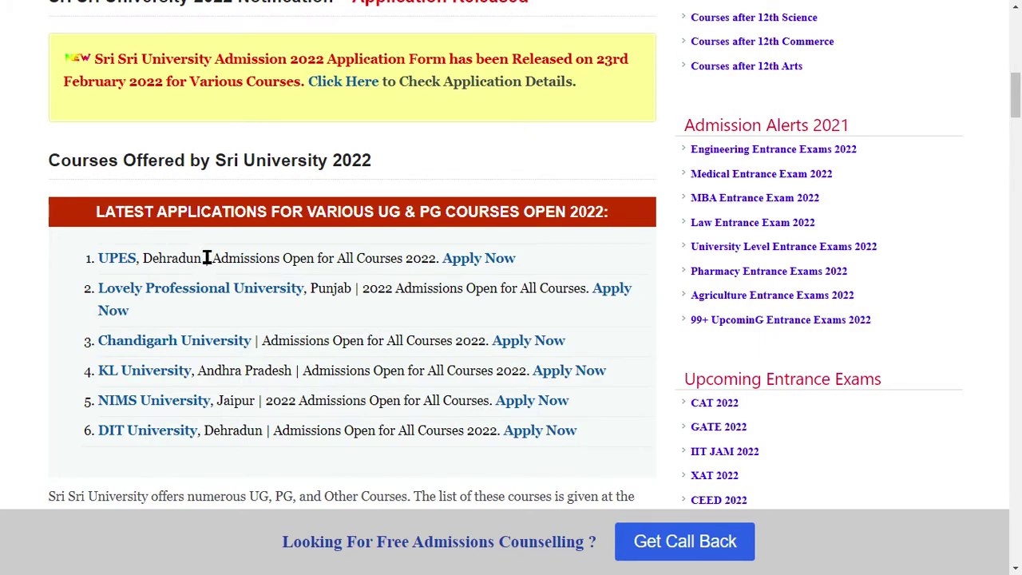
Follow the article's 'Click Here' links through to the official Sri Sri University application page
{"action": "scroll", "coordinate": [239, 272], "scroll_direction": "down", "scroll_amount": 1}
{"action": "scroll", "coordinate": [250, 271], "scroll_direction": "up", "scroll_amount": 1}
{"action": "scroll", "coordinate": [514, 451], "scroll_direction": "up", "scroll_amount": 2}
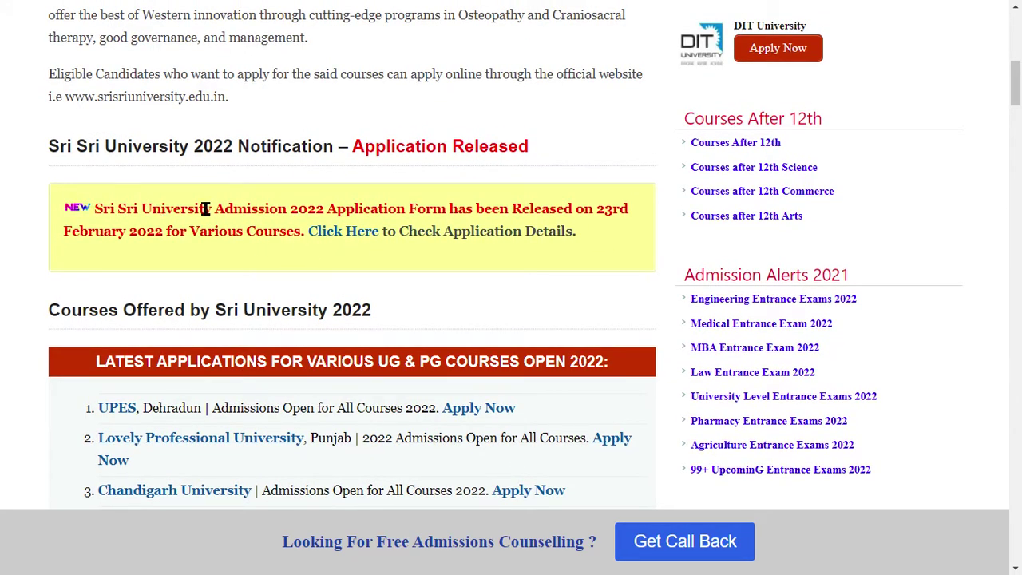
{"action": "left_click", "coordinate": [361, 233]}
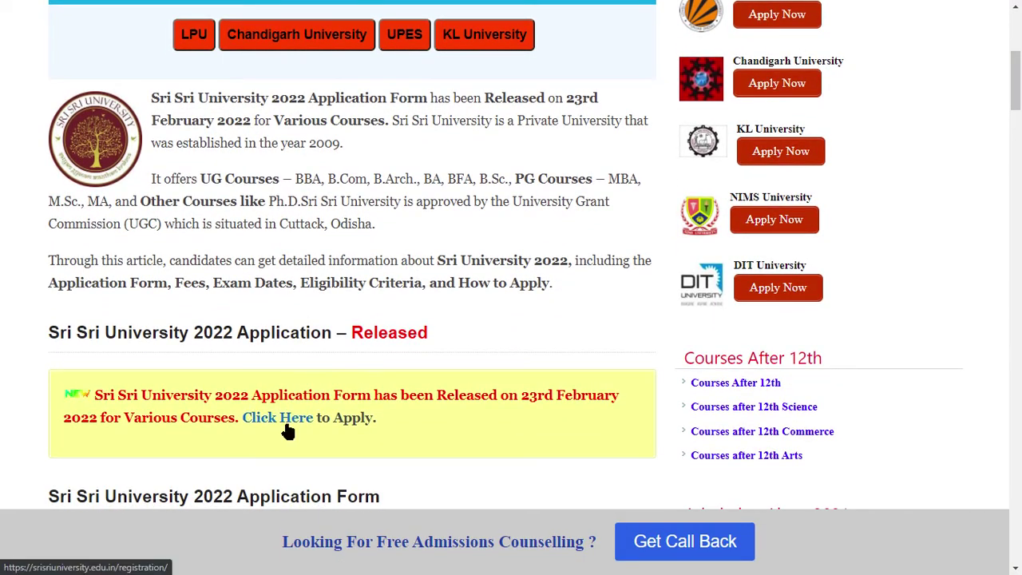
{"action": "left_click", "coordinate": [285, 424]}
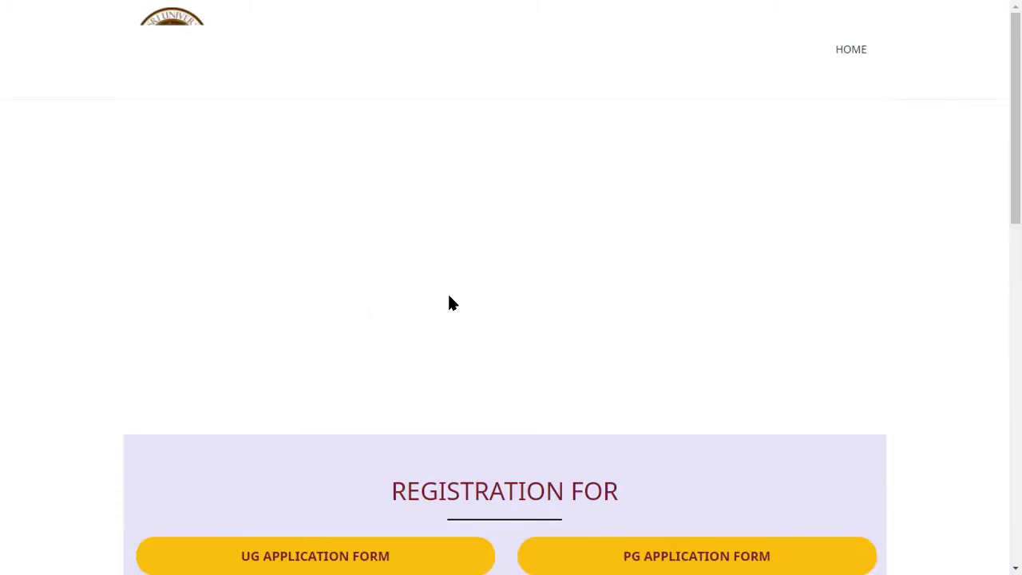
Browse the admissions page and jump to the Registration For form options
{"action": "scroll", "coordinate": [450, 301], "scroll_direction": "down", "scroll_amount": 3}
{"action": "scroll", "coordinate": [474, 387], "scroll_direction": "down", "scroll_amount": 1}
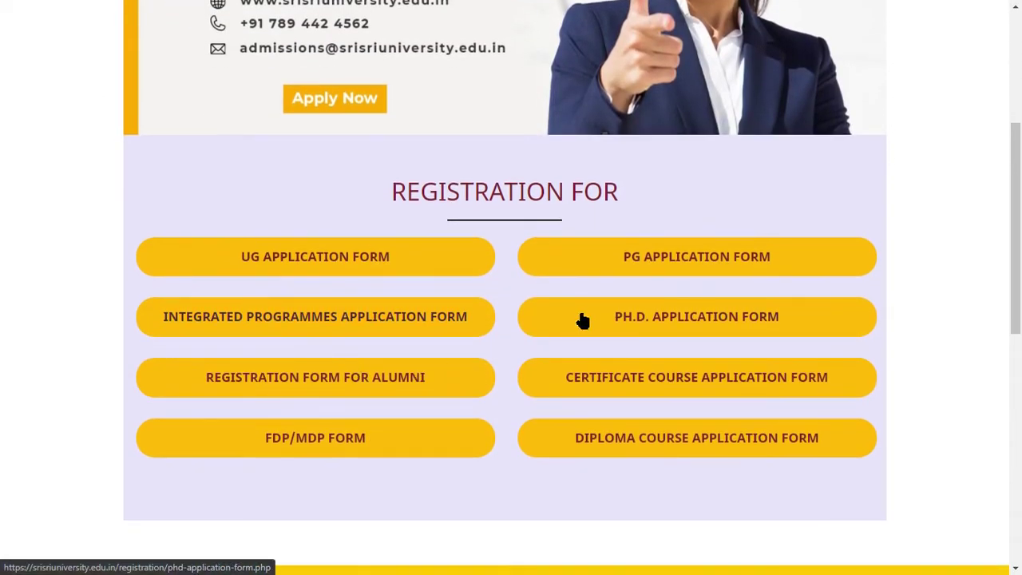
{"action": "scroll", "coordinate": [564, 279], "scroll_direction": "down", "scroll_amount": 8}
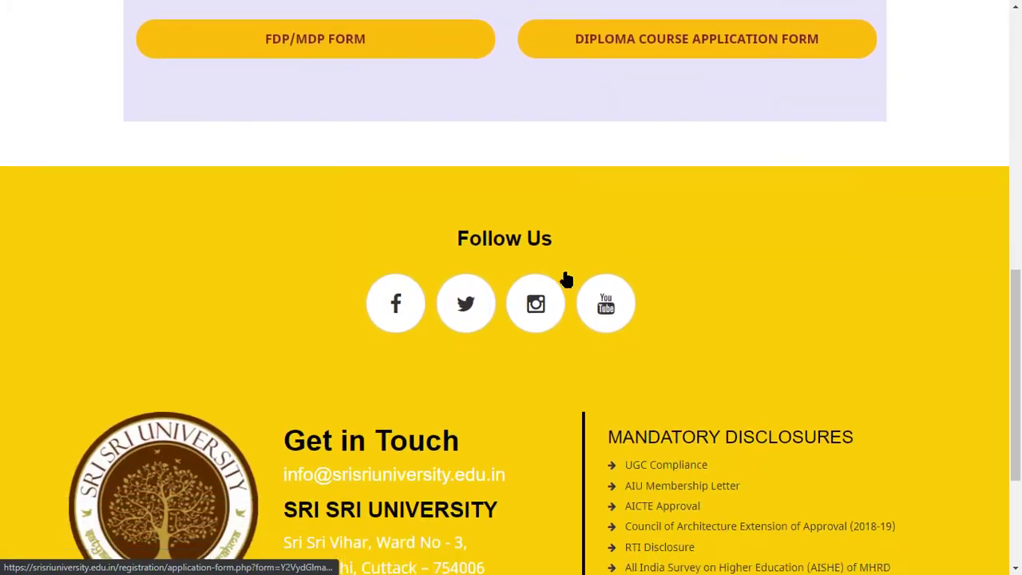
{"action": "scroll", "coordinate": [567, 279], "scroll_direction": "up", "scroll_amount": 7}
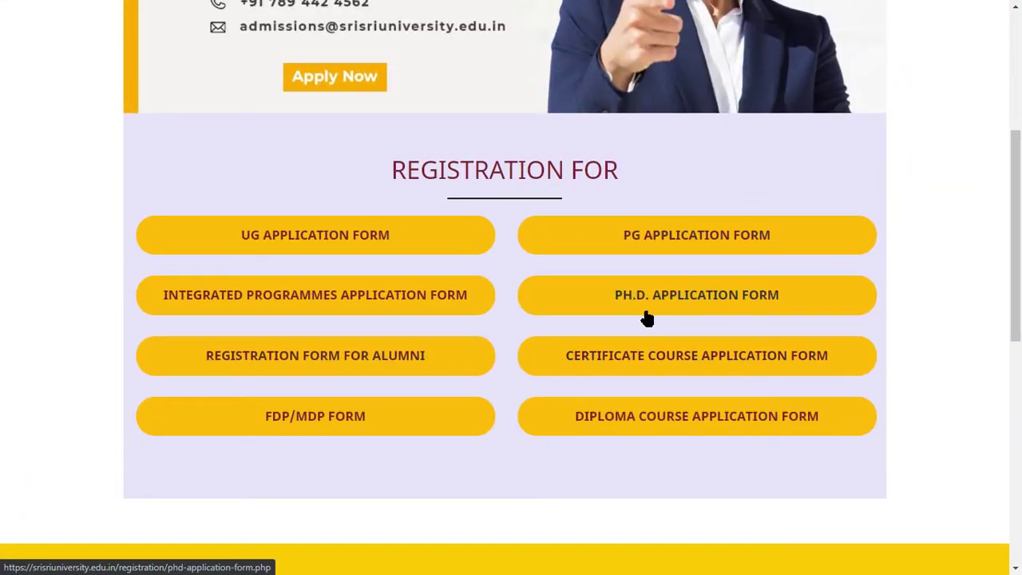
{"action": "scroll", "coordinate": [632, 407], "scroll_direction": "down", "scroll_amount": 2}
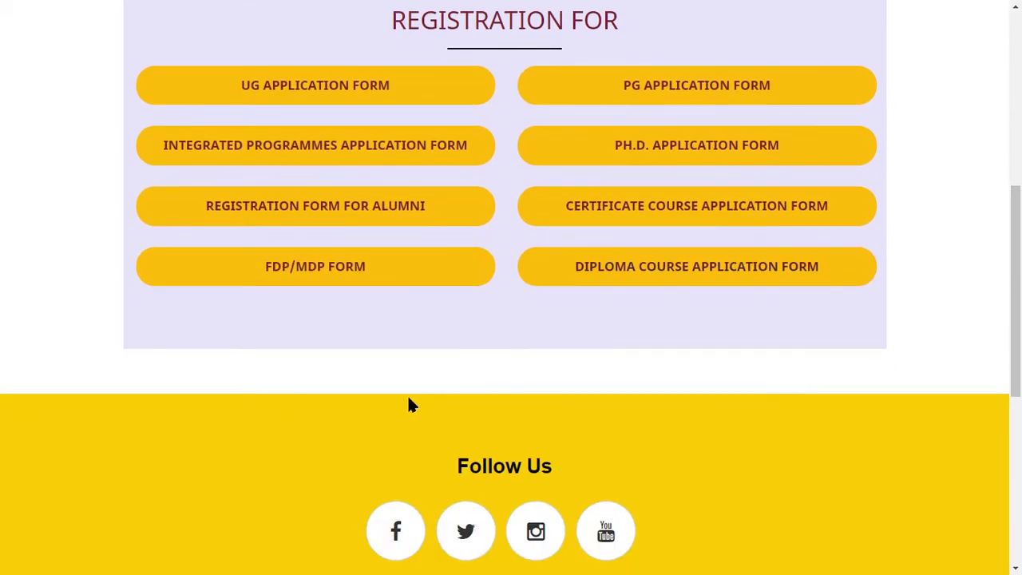
{"action": "scroll", "coordinate": [434, 350], "scroll_direction": "up", "scroll_amount": 2}
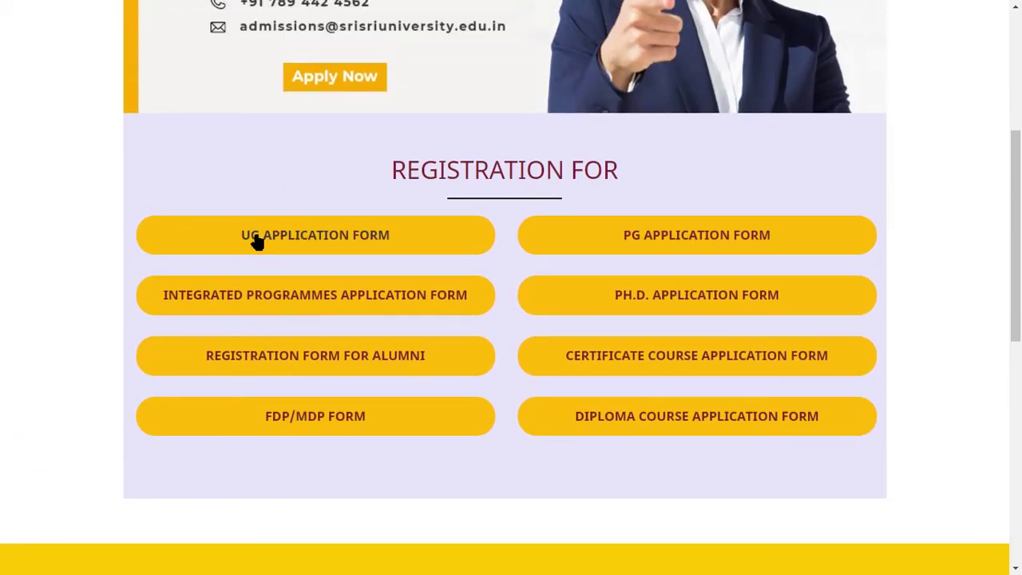
{"action": "scroll", "coordinate": [269, 237], "scroll_direction": "up", "scroll_amount": 3}
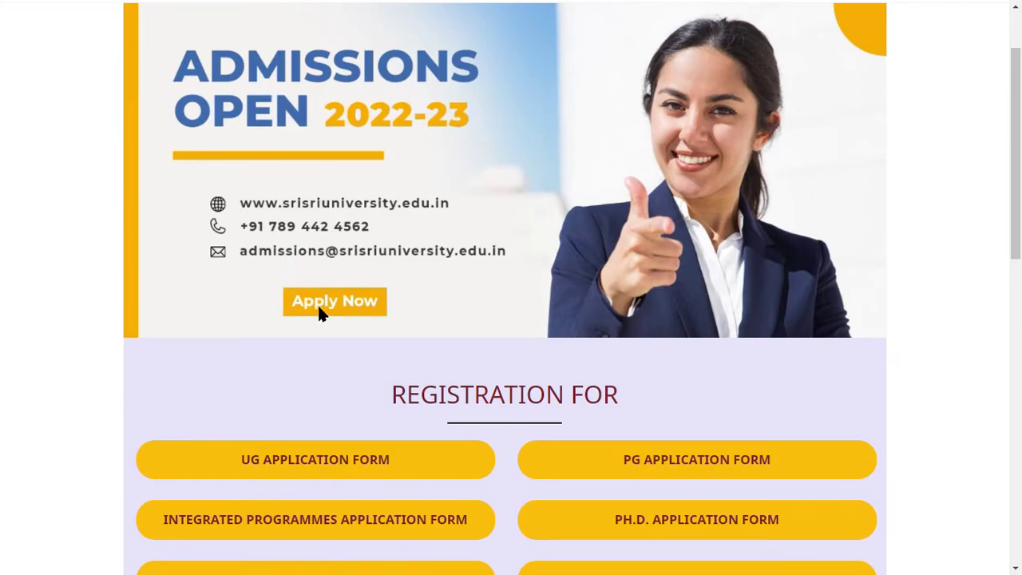
{"action": "left_click", "coordinate": [342, 299]}
{"action": "scroll", "coordinate": [240, 343], "scroll_direction": "down", "scroll_amount": 2}
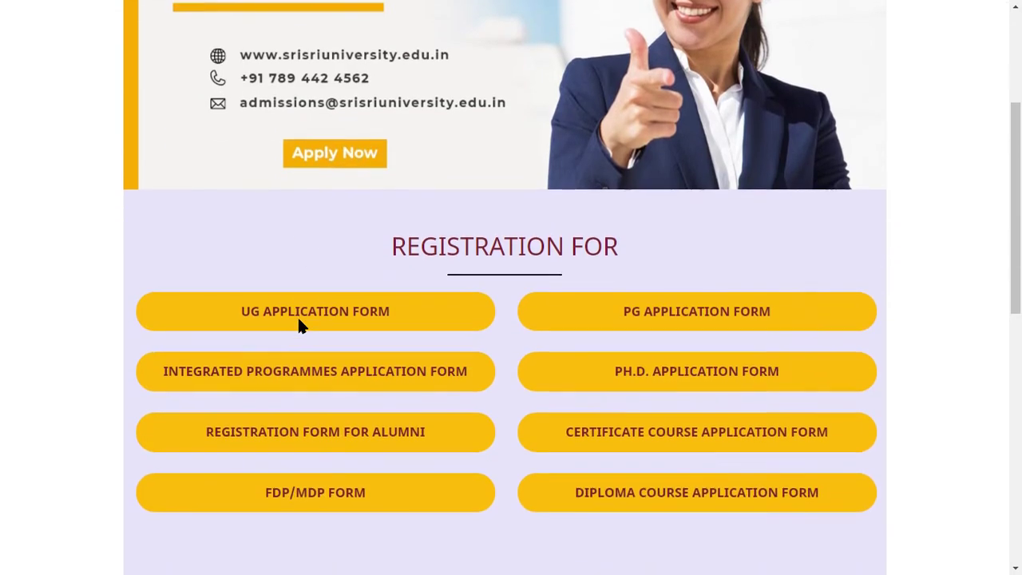
Open the UG application form, choose BSc (Hons.) Agriculture, and skip the photo upload
{"action": "left_click", "coordinate": [346, 320]}
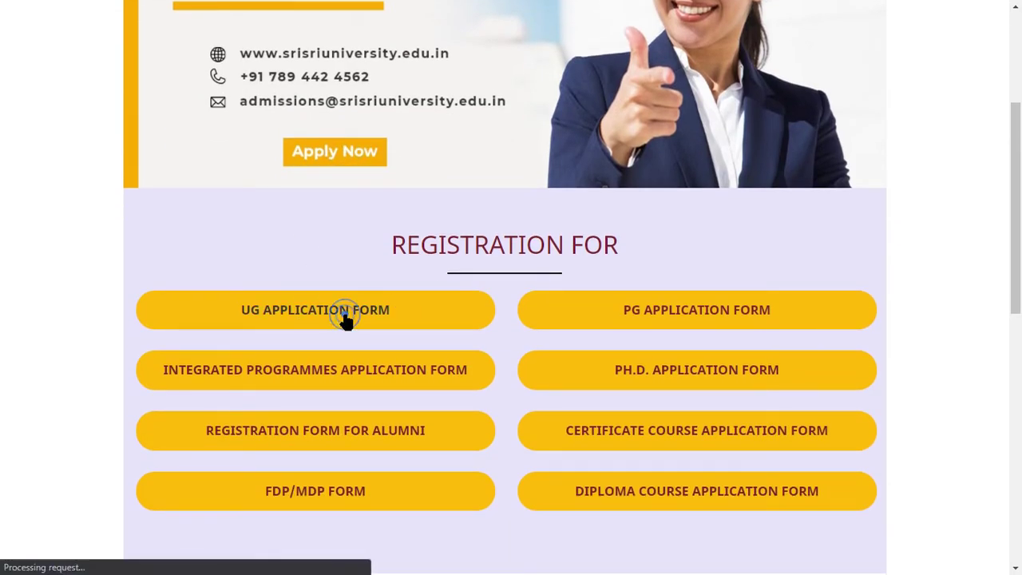
{"action": "scroll", "coordinate": [288, 308], "scroll_direction": "down", "scroll_amount": 2}
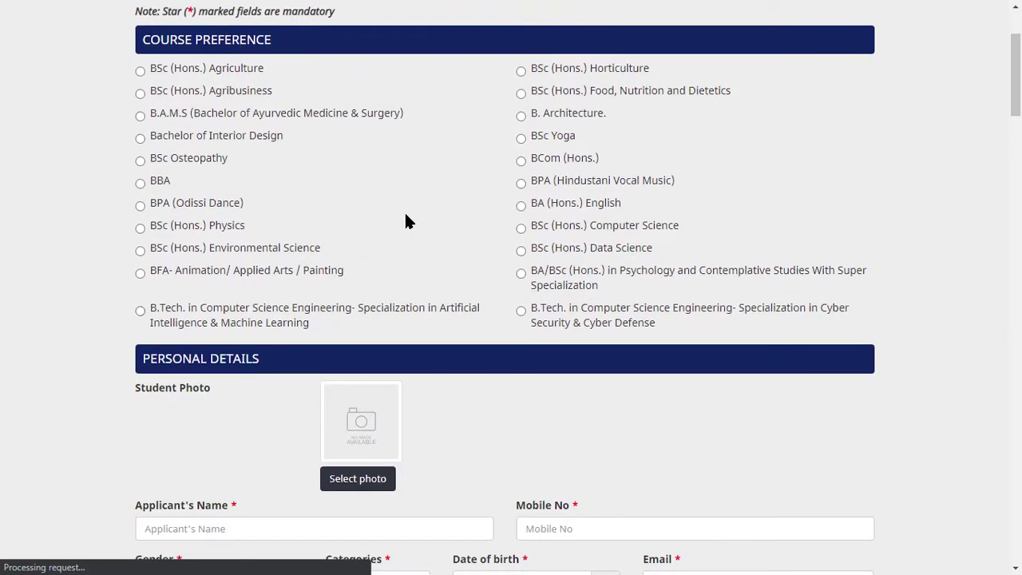
{"action": "scroll", "coordinate": [413, 187], "scroll_direction": "down", "scroll_amount": 3}
{"action": "scroll", "coordinate": [416, 189], "scroll_direction": "up", "scroll_amount": 4}
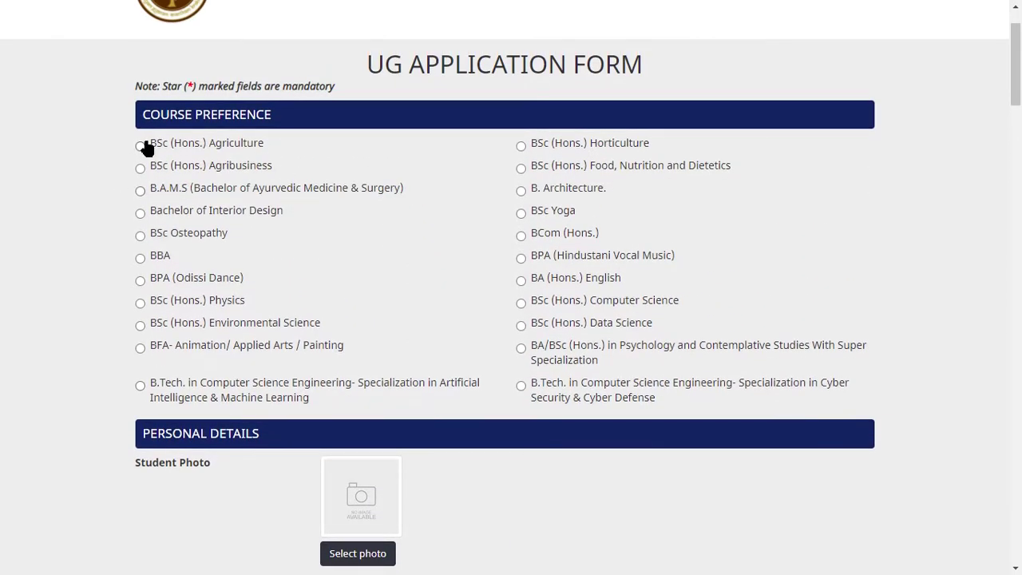
{"action": "left_click", "coordinate": [140, 146]}
{"action": "scroll", "coordinate": [388, 207], "scroll_direction": "down", "scroll_amount": 4}
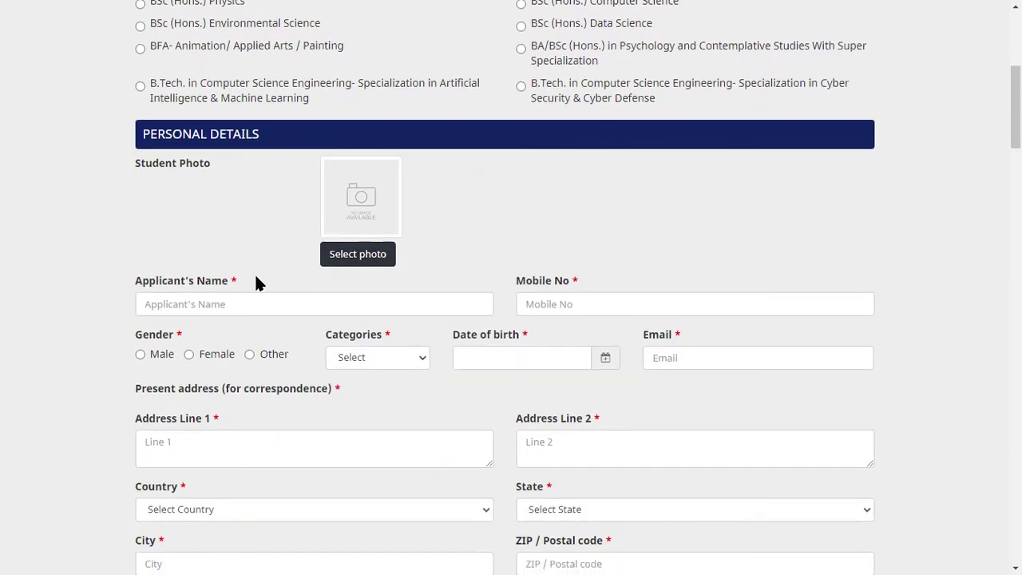
{"action": "left_click", "coordinate": [361, 254]}
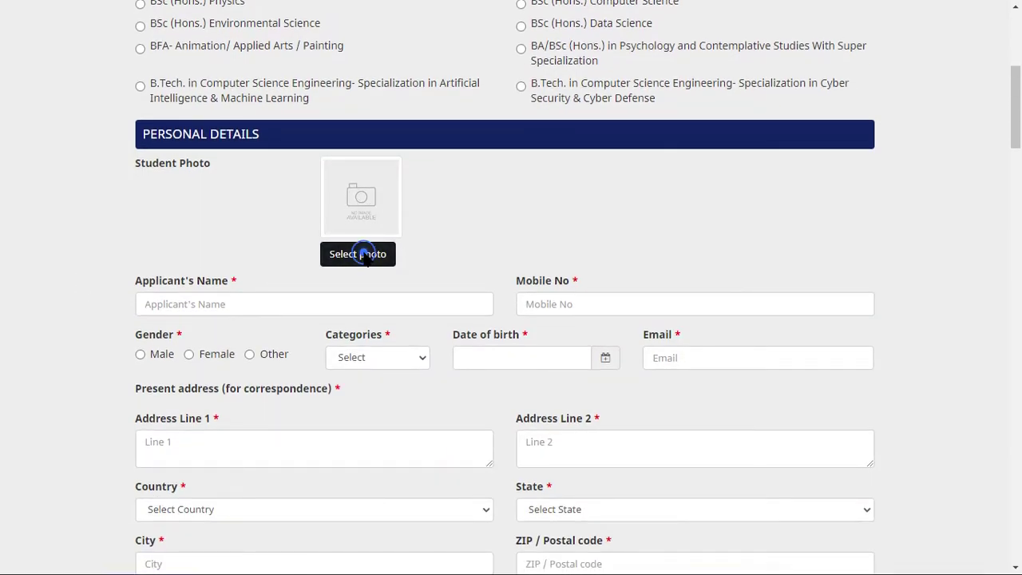
{"action": "left_click", "coordinate": [494, 11]}
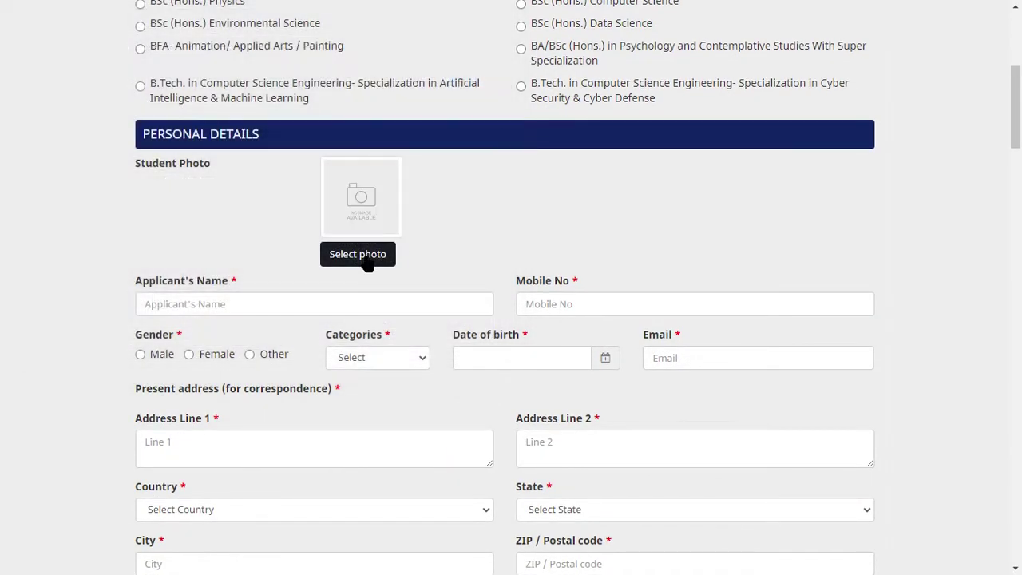
{"action": "scroll", "coordinate": [182, 227], "scroll_direction": "down", "scroll_amount": 2}
Enter the applicant's name, set gender Female and category OBC (Non-Creamy Layer)
{"action": "left_click", "coordinate": [265, 154]}
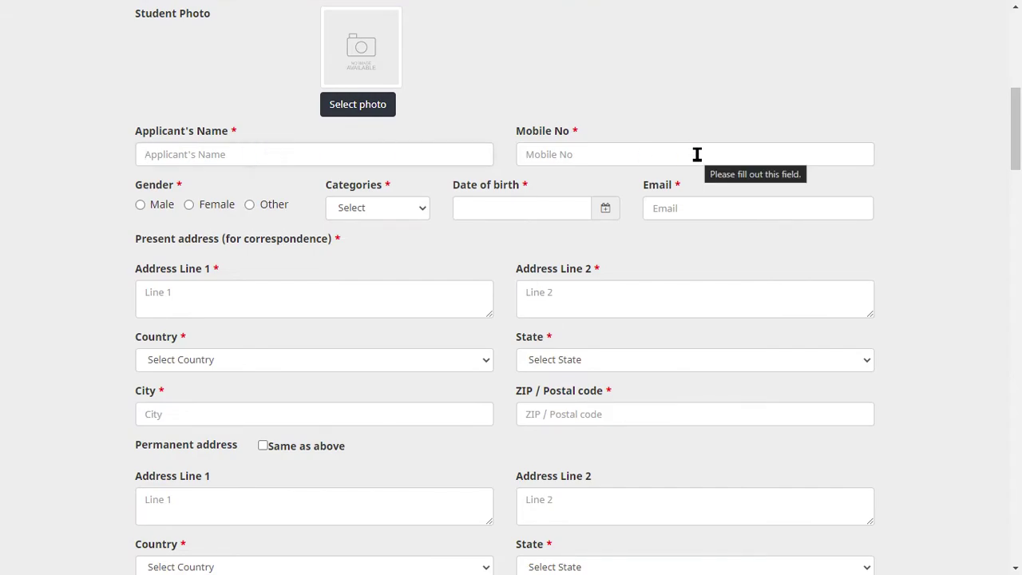
{"action": "type", "text": "Name"}
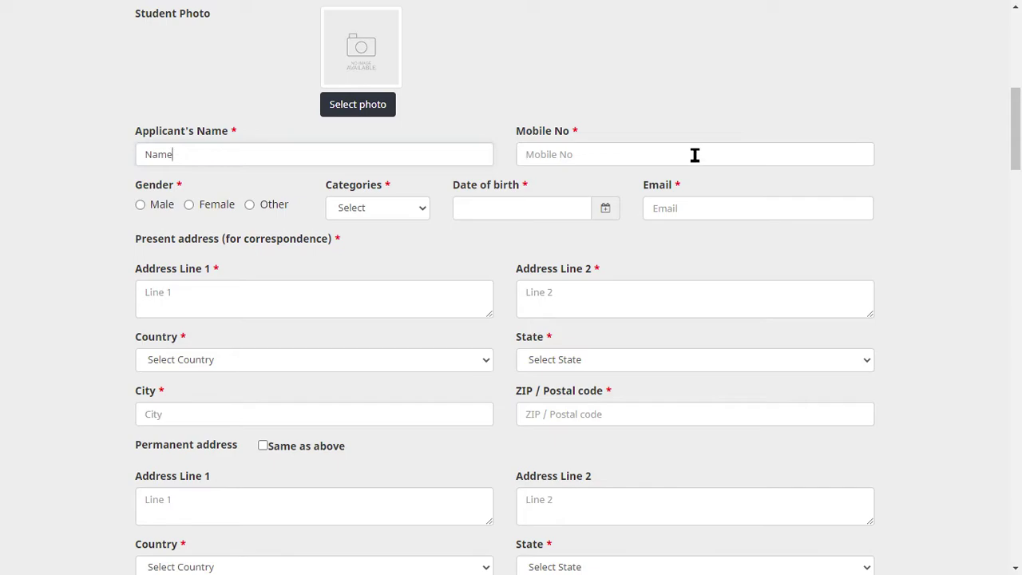
{"action": "left_click", "coordinate": [695, 155]}
{"action": "left_click", "coordinate": [189, 204]}
{"action": "left_click", "coordinate": [411, 210]}
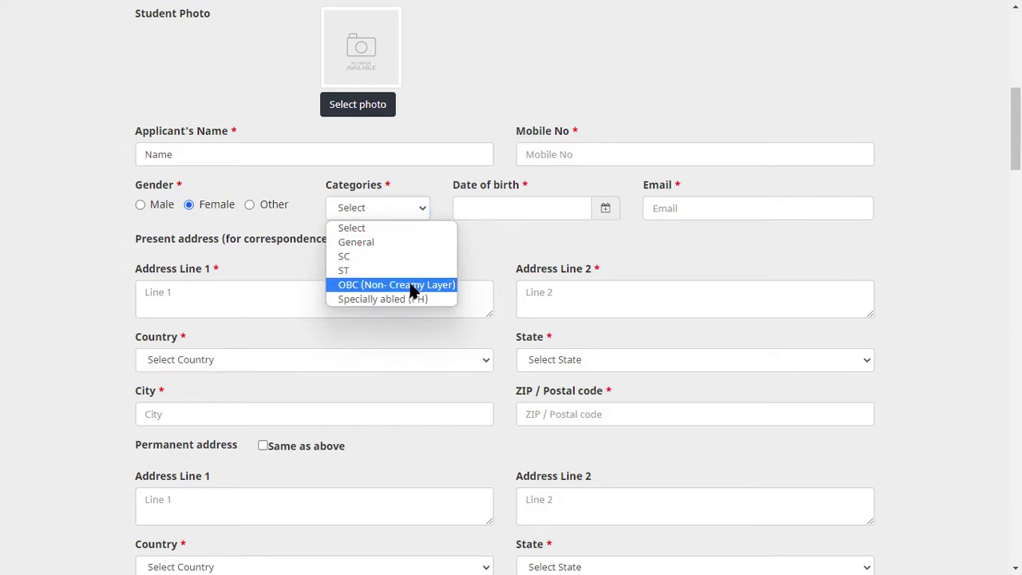
{"action": "left_click", "coordinate": [413, 285]}
Set the date of birth to 1 January 2000 in the calendar
{"action": "left_click", "coordinate": [536, 208]}
{"action": "left_click", "coordinate": [547, 240]}
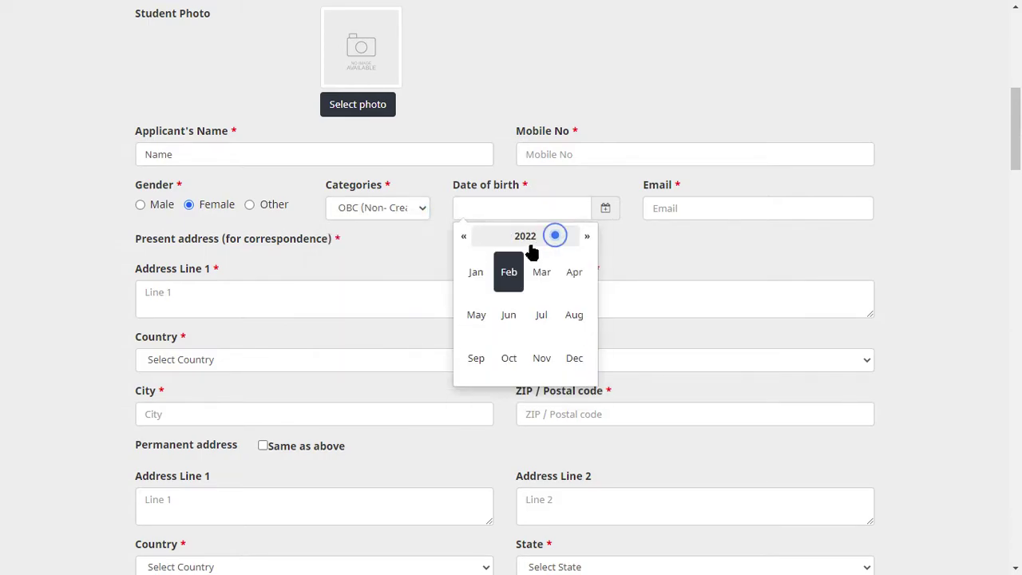
{"action": "left_click", "coordinate": [513, 238]}
{"action": "left_click", "coordinate": [463, 241]}
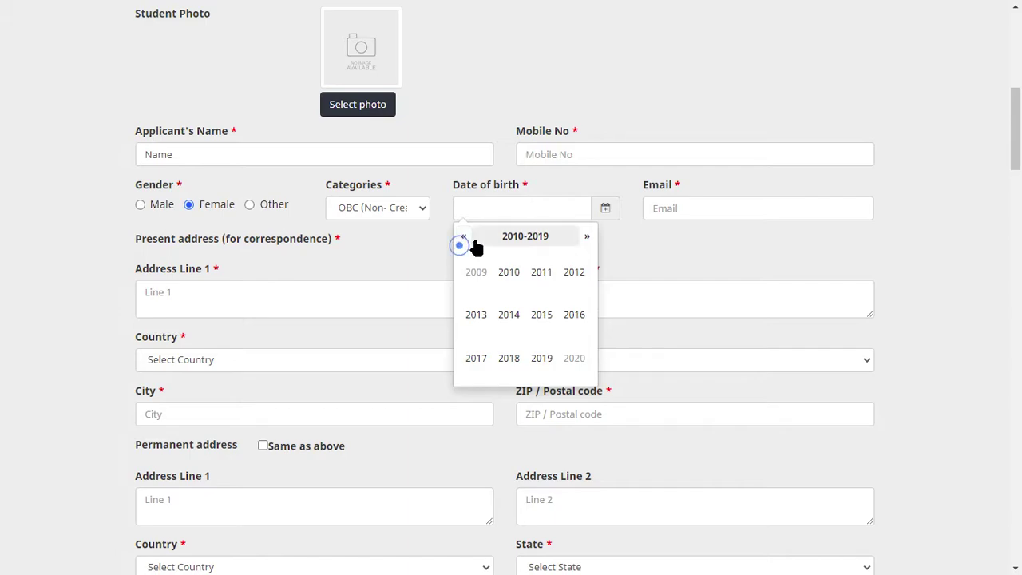
{"action": "left_click", "coordinate": [462, 241]}
{"action": "left_click", "coordinate": [463, 241]}
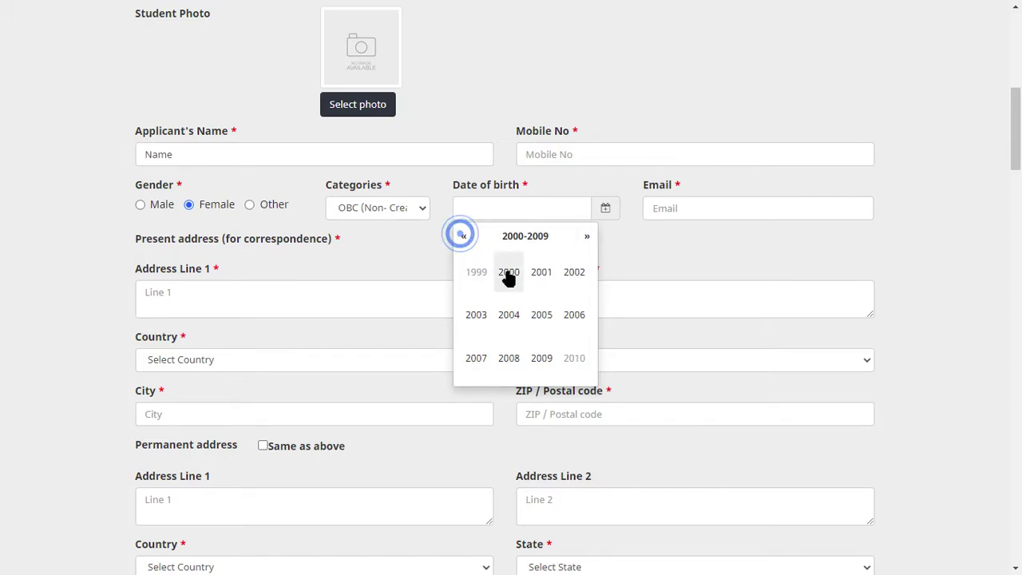
{"action": "left_click", "coordinate": [509, 273]}
{"action": "left_click", "coordinate": [479, 274]}
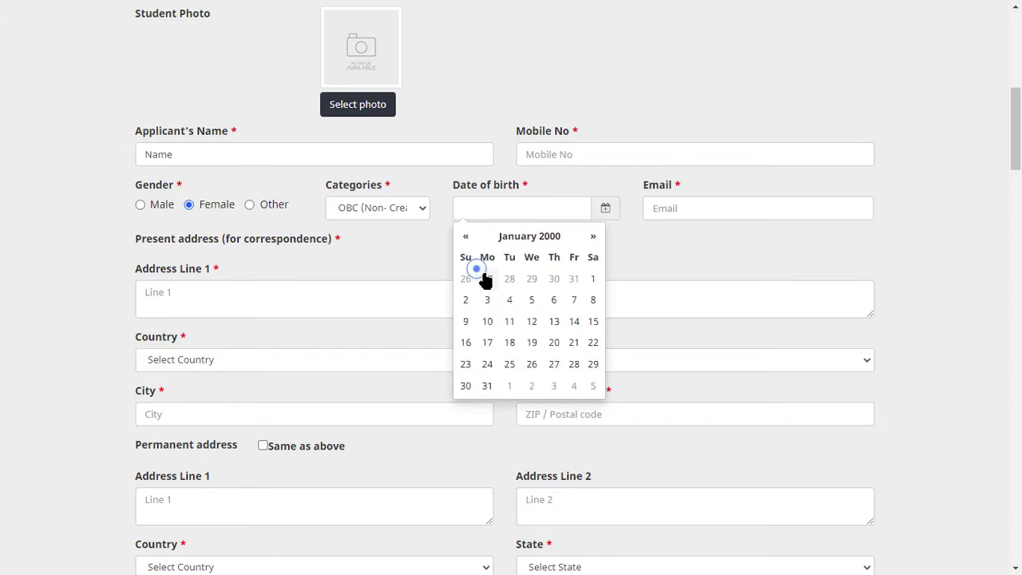
{"action": "left_click", "coordinate": [595, 279]}
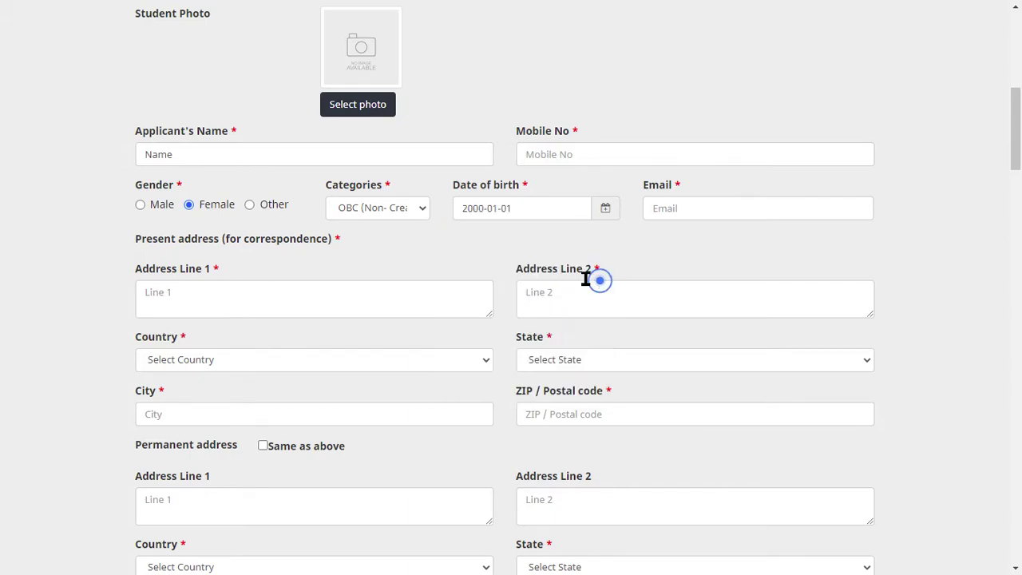
Enter the first address line, then set country India and state Uttar Pradesh
{"action": "left_click", "coordinate": [256, 308]}
{"action": "type", "text": "Address"}
{"action": "left_click", "coordinate": [595, 295]}
{"action": "scroll", "coordinate": [377, 340], "scroll_direction": "down", "scroll_amount": 1}
{"action": "left_click", "coordinate": [404, 286]}
{"action": "scroll", "coordinate": [370, 199], "scroll_direction": "down", "scroll_amount": 8}
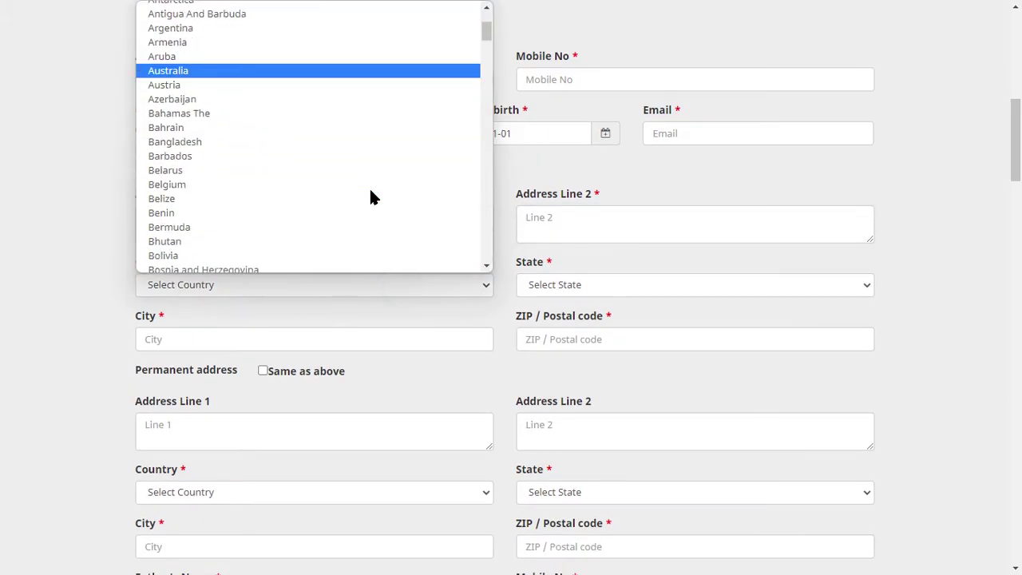
{"action": "type", "text": "ind"}
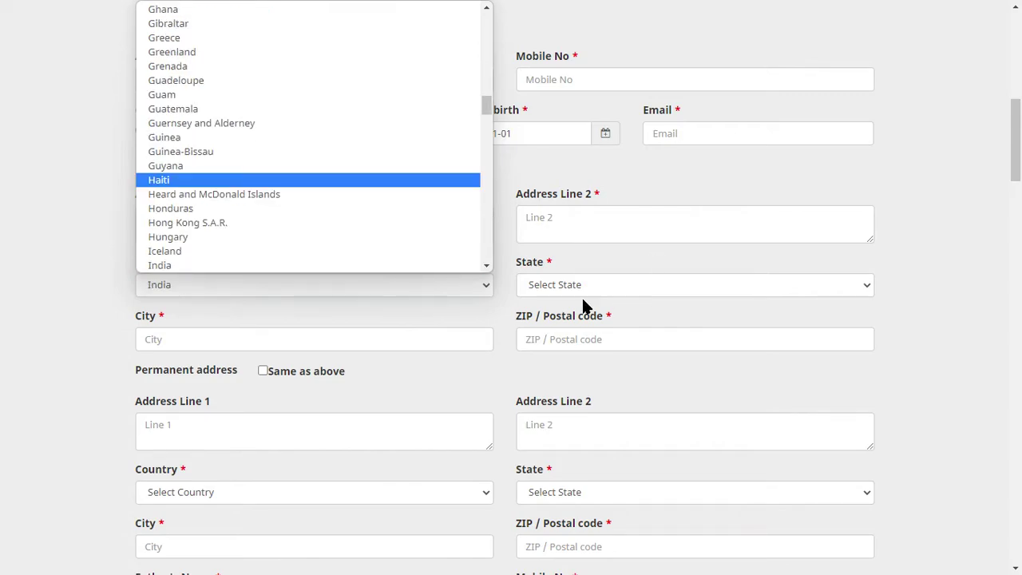
{"action": "left_click", "coordinate": [344, 265]}
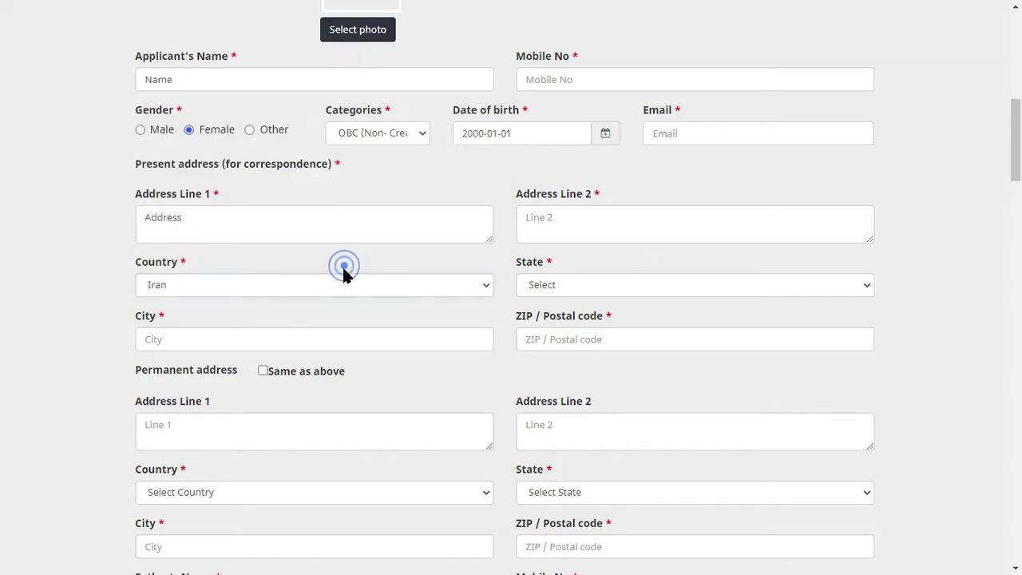
{"action": "left_click", "coordinate": [251, 286]}
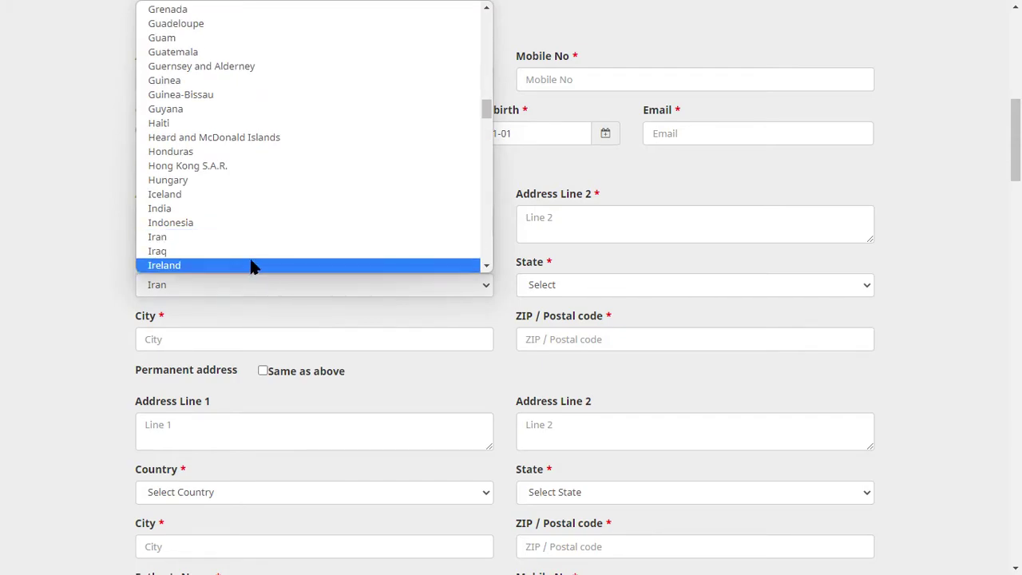
{"action": "left_click", "coordinate": [280, 209]}
{"action": "left_click", "coordinate": [598, 286]}
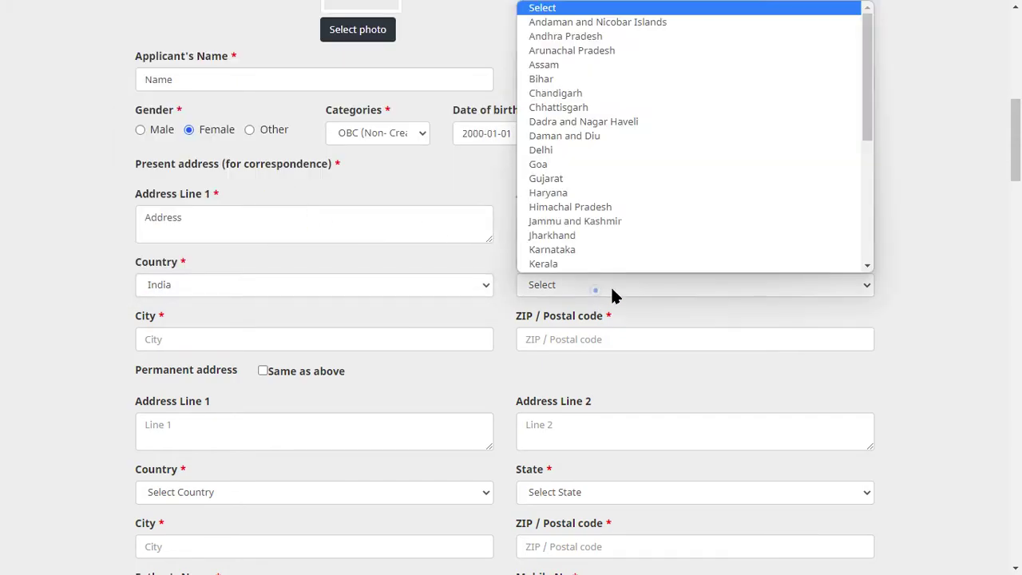
{"action": "scroll", "coordinate": [691, 263], "scroll_direction": "down", "scroll_amount": 6}
{"action": "left_click", "coordinate": [613, 236]}
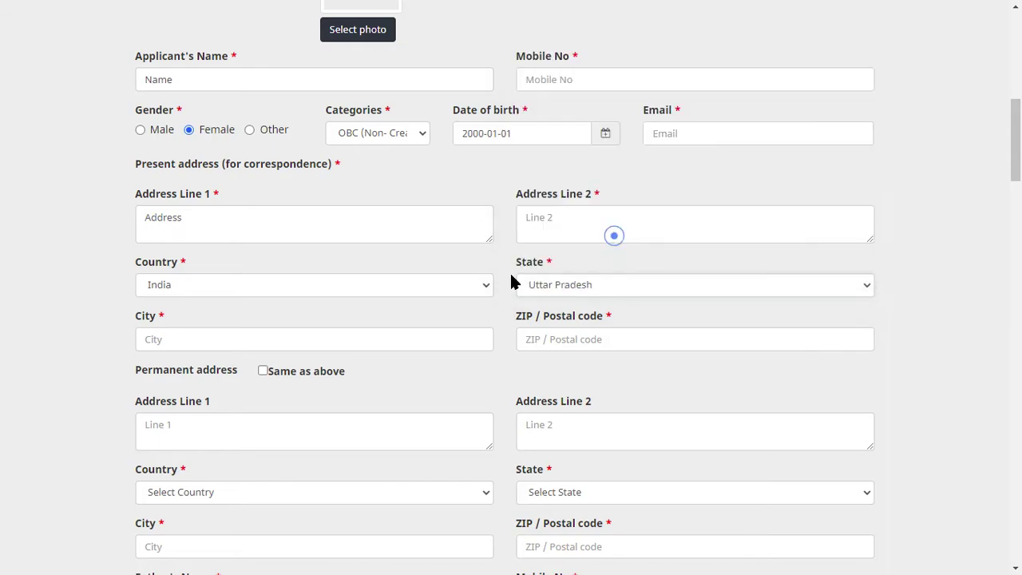
Enter Jaunpur as the city and move to the ZIP / Postal code field
{"action": "left_click", "coordinate": [245, 346]}
{"action": "left_click", "coordinate": [625, 344]}
{"action": "scroll", "coordinate": [591, 319], "scroll_direction": "down", "scroll_amount": 1}
{"action": "scroll", "coordinate": [587, 320], "scroll_direction": "down", "scroll_amount": 2}
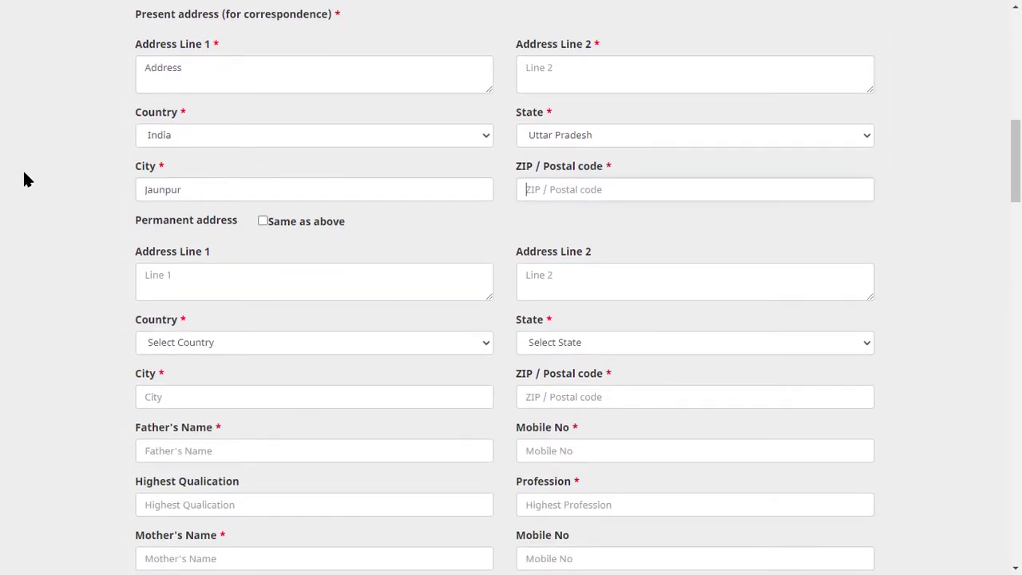
{"action": "left_click", "coordinate": [337, 257]}
{"action": "left_click", "coordinate": [582, 189]}
Tick Same as above so the permanent address copies the present address
{"action": "left_click", "coordinate": [226, 276]}
{"action": "left_click", "coordinate": [262, 222]}
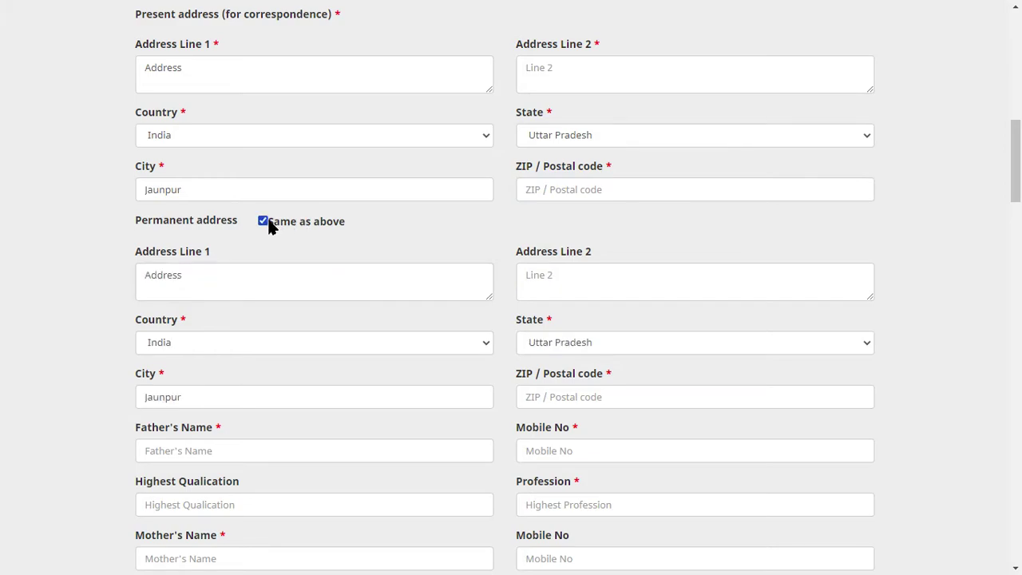
{"action": "scroll", "coordinate": [256, 247], "scroll_direction": "down", "scroll_amount": 1}
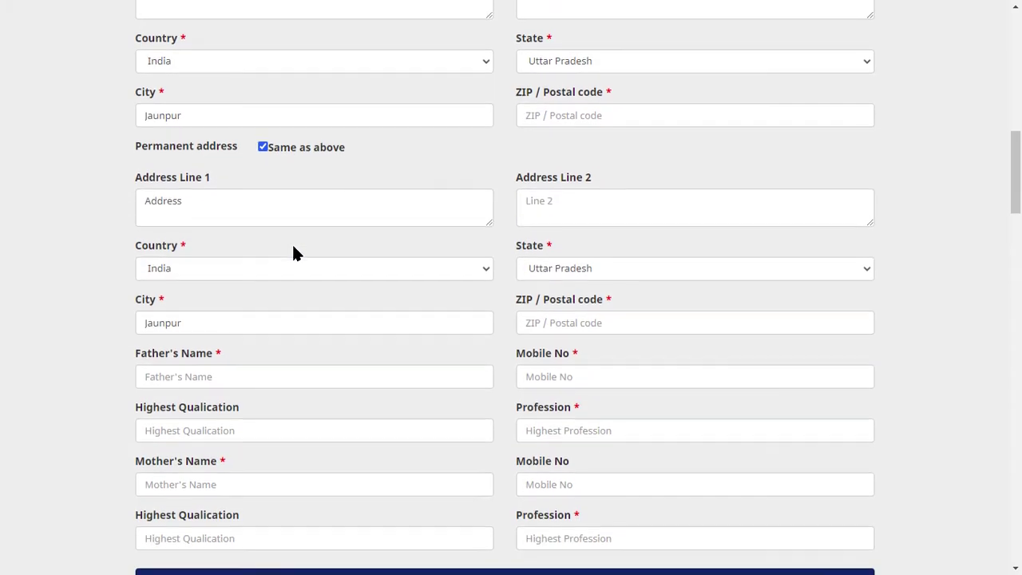
{"action": "left_click", "coordinate": [274, 146]}
{"action": "scroll", "coordinate": [137, 285], "scroll_direction": "down", "scroll_amount": 2}
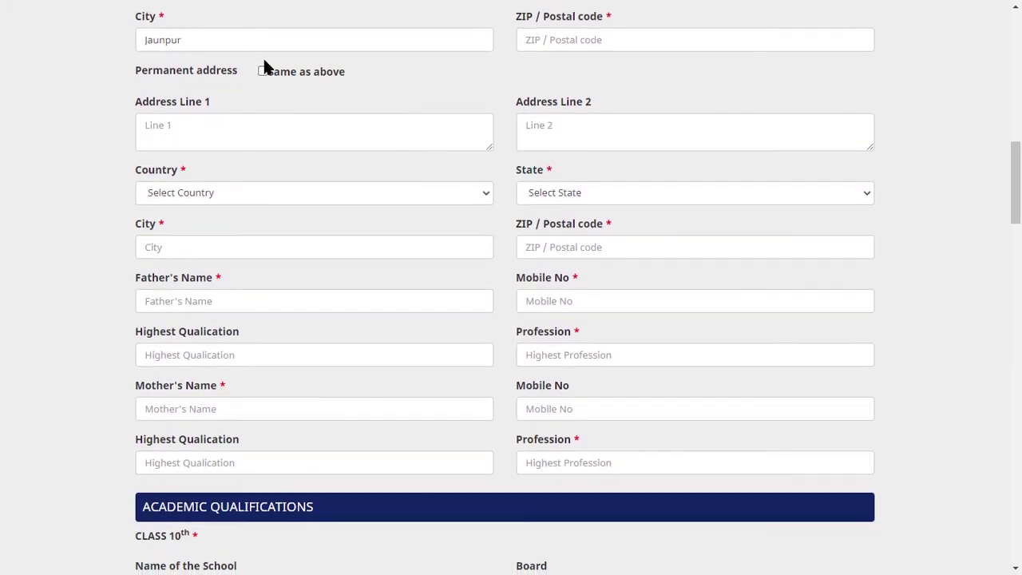
{"action": "left_click", "coordinate": [269, 72]}
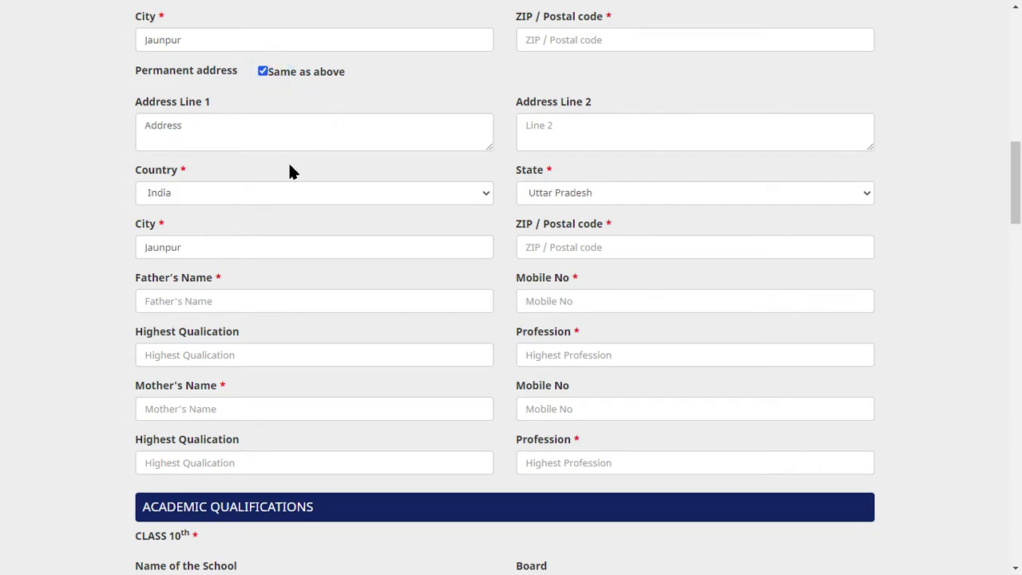
Enter 'Father' as the father's name and pass his mobile, qualification and profession fields
{"action": "left_click", "coordinate": [229, 300]}
{"action": "scroll", "coordinate": [394, 285], "scroll_direction": "down", "scroll_amount": 2}
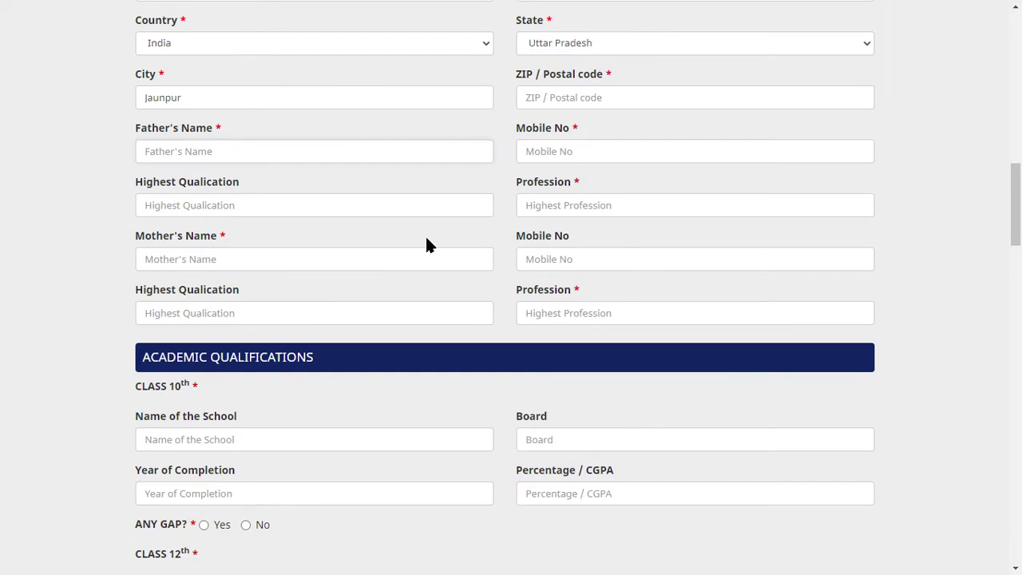
{"action": "type", "text": "Father"}
{"action": "left_click", "coordinate": [551, 144]}
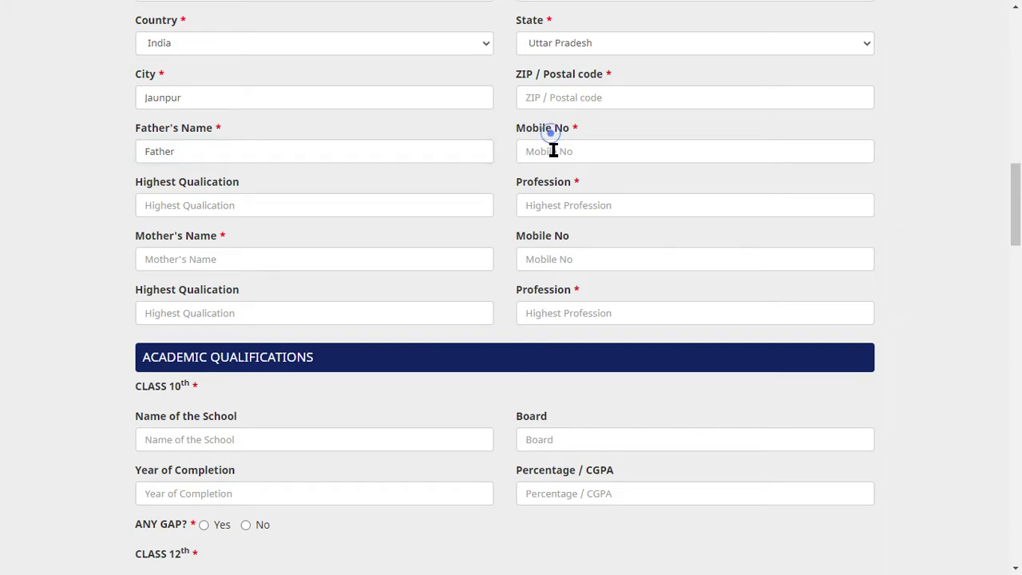
{"action": "left_click", "coordinate": [247, 203]}
{"action": "scroll", "coordinate": [336, 123], "scroll_direction": "down", "scroll_amount": 1}
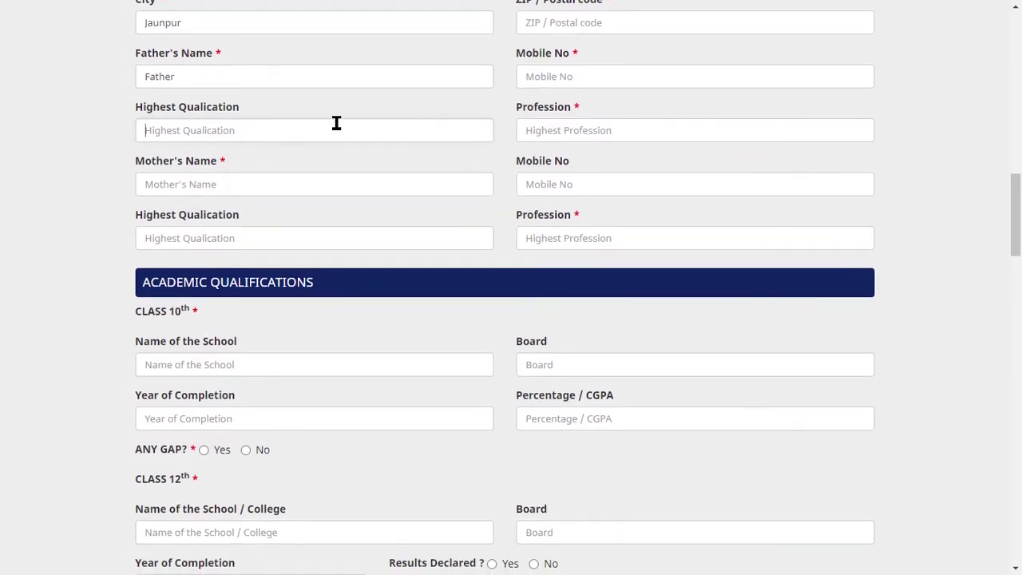
{"action": "left_click", "coordinate": [561, 130]}
Enter 'Mother' as the mother's name and pass her mobile, qualification and profession fields
{"action": "left_click", "coordinate": [237, 187]}
{"action": "type", "text": "Mother"}
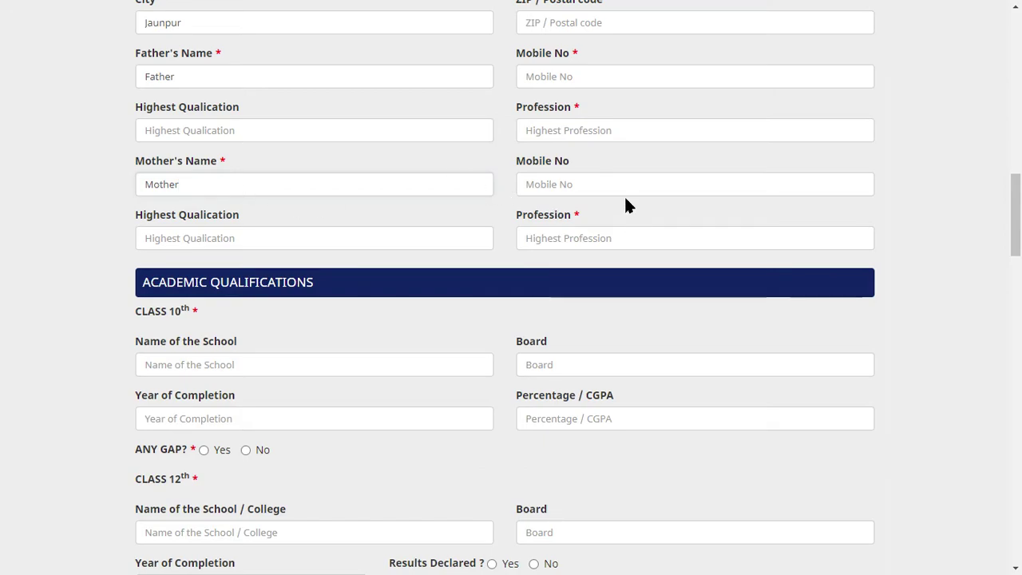
{"action": "left_click", "coordinate": [623, 184]}
{"action": "left_click", "coordinate": [258, 237]}
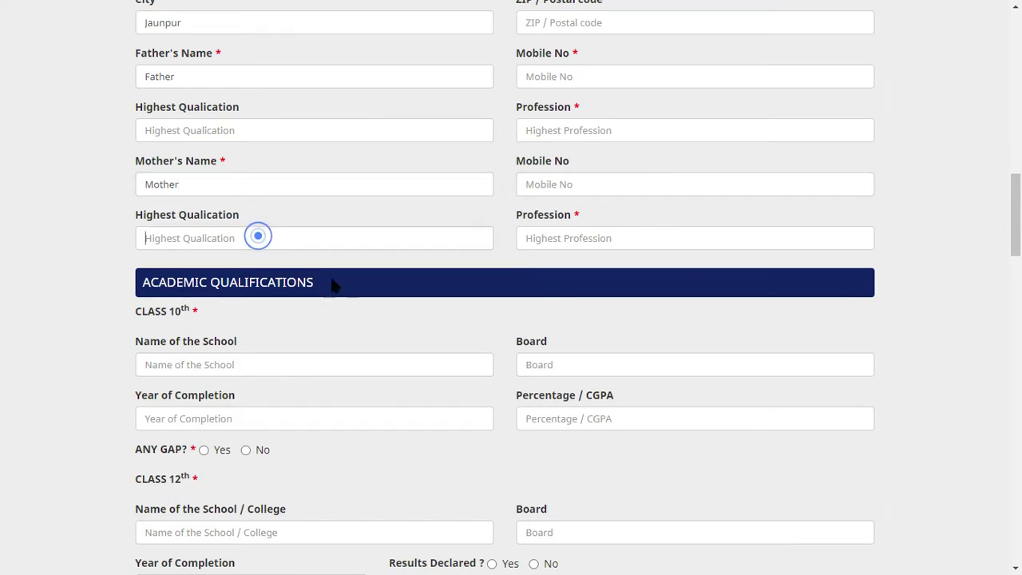
{"action": "left_click", "coordinate": [570, 240]}
Enter Class 10th school name 'ghngn', pass Board, Year and Percentage, and answer Any Gap Yes
{"action": "scroll", "coordinate": [333, 314], "scroll_direction": "down", "scroll_amount": 2}
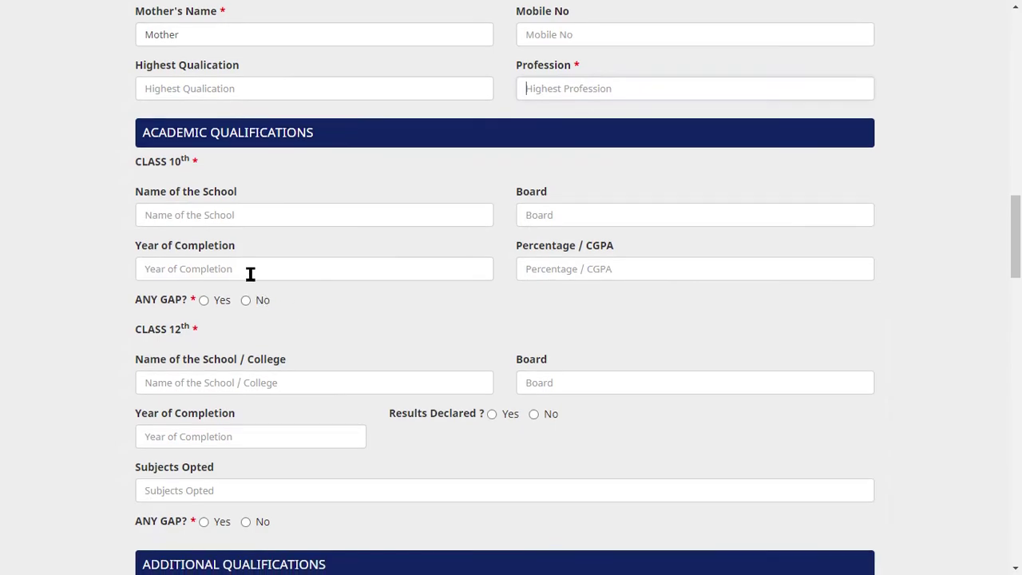
{"action": "left_click", "coordinate": [247, 209]}
{"action": "type", "text": "ghngn"}
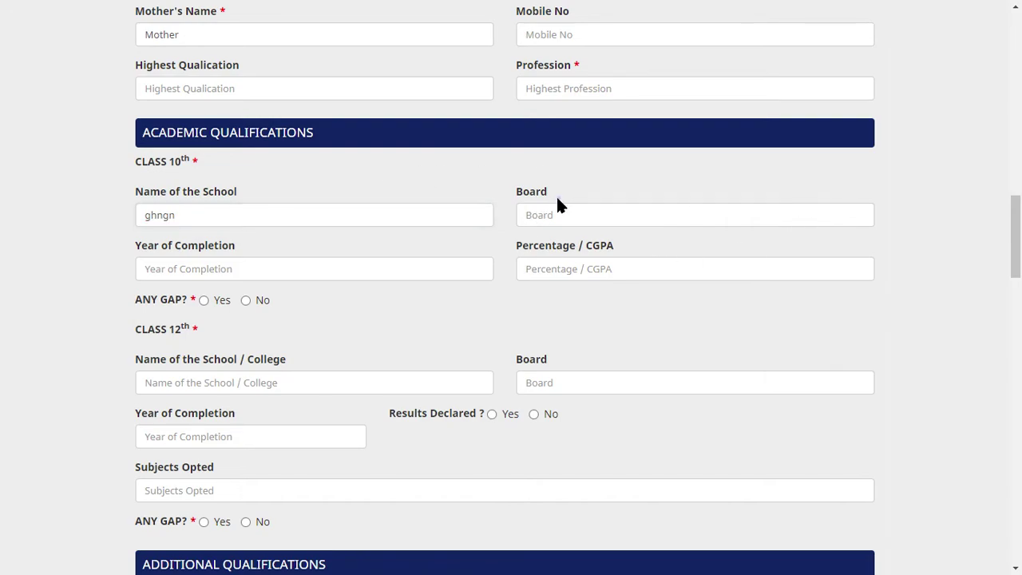
{"action": "left_click", "coordinate": [557, 202]}
{"action": "key", "text": "Tab"}
{"action": "left_click", "coordinate": [225, 274]}
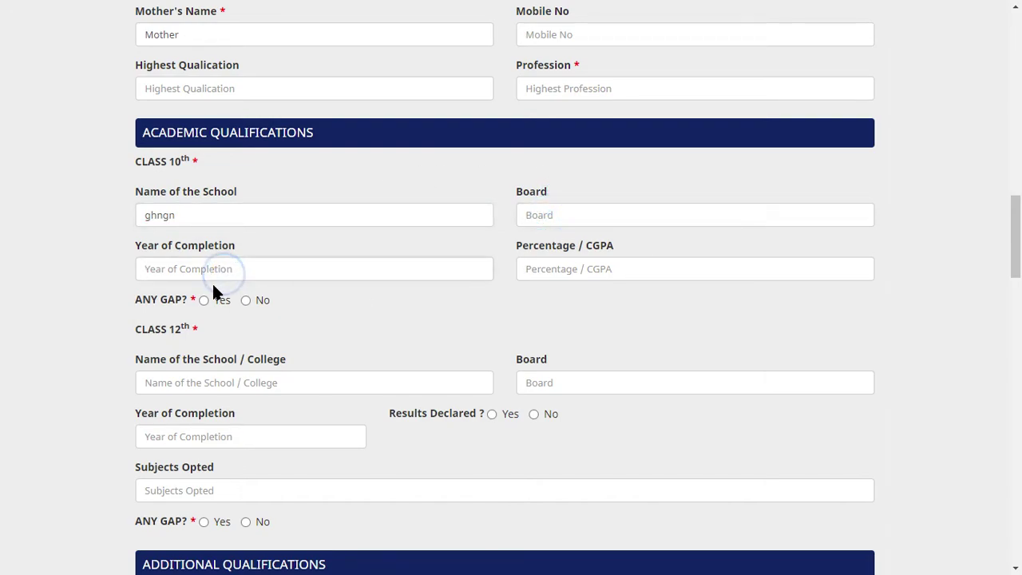
{"action": "left_click", "coordinate": [257, 271]}
{"action": "left_click", "coordinate": [221, 269]}
{"action": "left_click", "coordinate": [542, 275]}
{"action": "scroll", "coordinate": [210, 349], "scroll_direction": "down", "scroll_amount": 1}
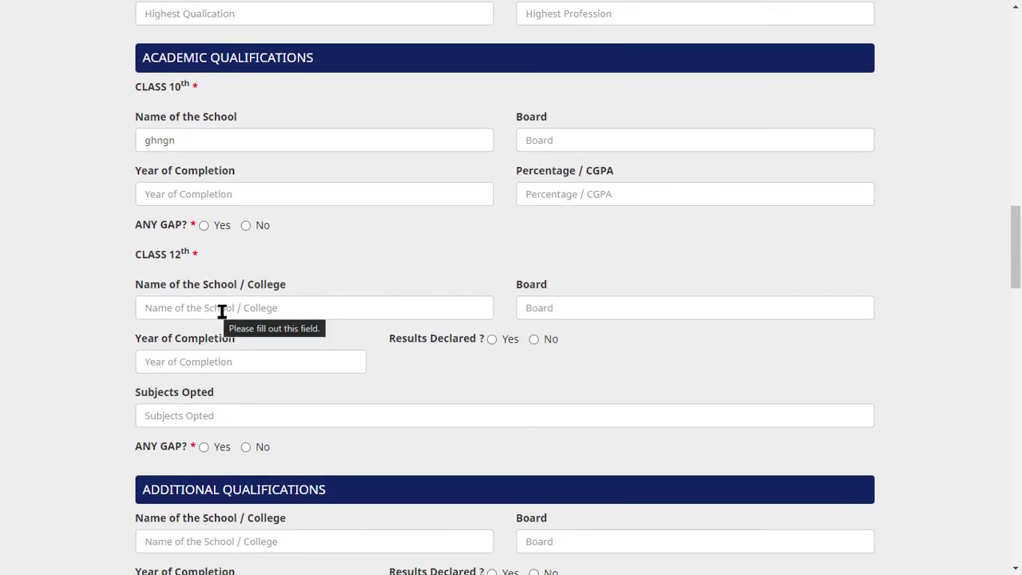
{"action": "left_click", "coordinate": [205, 226]}
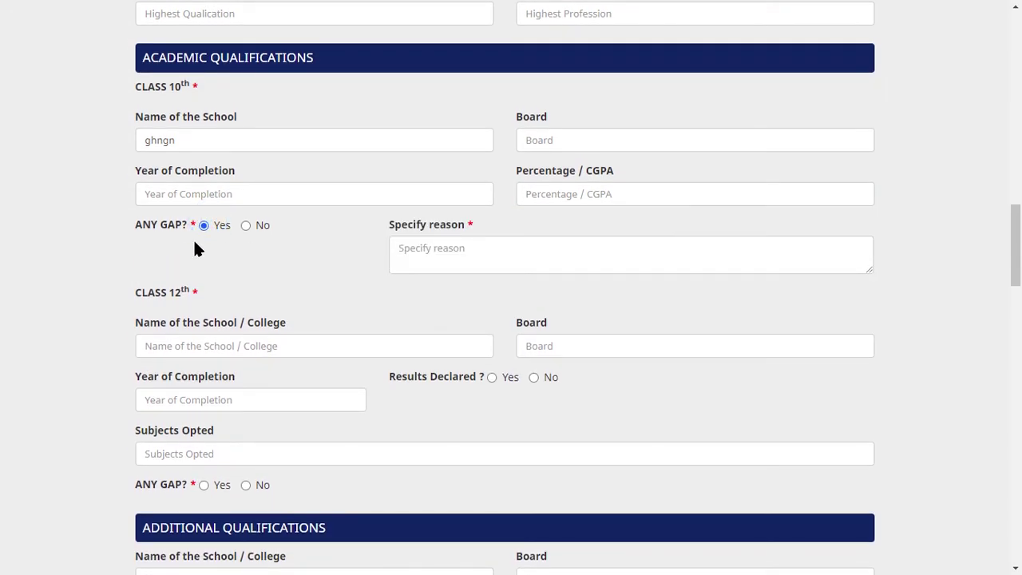
Change Class 10th Any Gap to No and step through the Additional Qualifications fields
{"action": "left_click", "coordinate": [247, 226]}
{"action": "scroll", "coordinate": [274, 292], "scroll_direction": "down", "scroll_amount": 2}
{"action": "scroll", "coordinate": [239, 315], "scroll_direction": "down", "scroll_amount": 1}
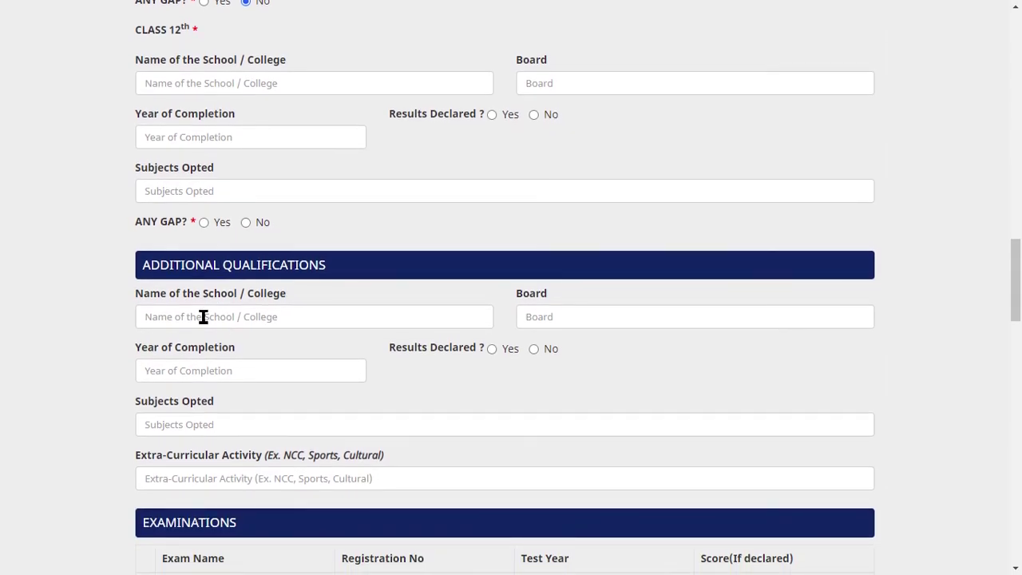
{"action": "scroll", "coordinate": [217, 320], "scroll_direction": "down", "scroll_amount": 2}
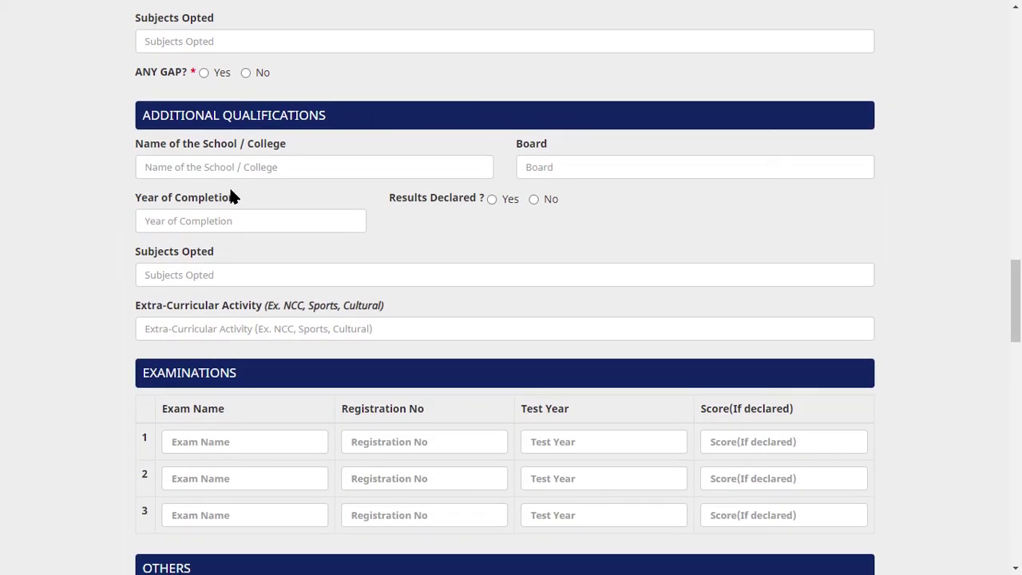
{"action": "left_click", "coordinate": [227, 167]}
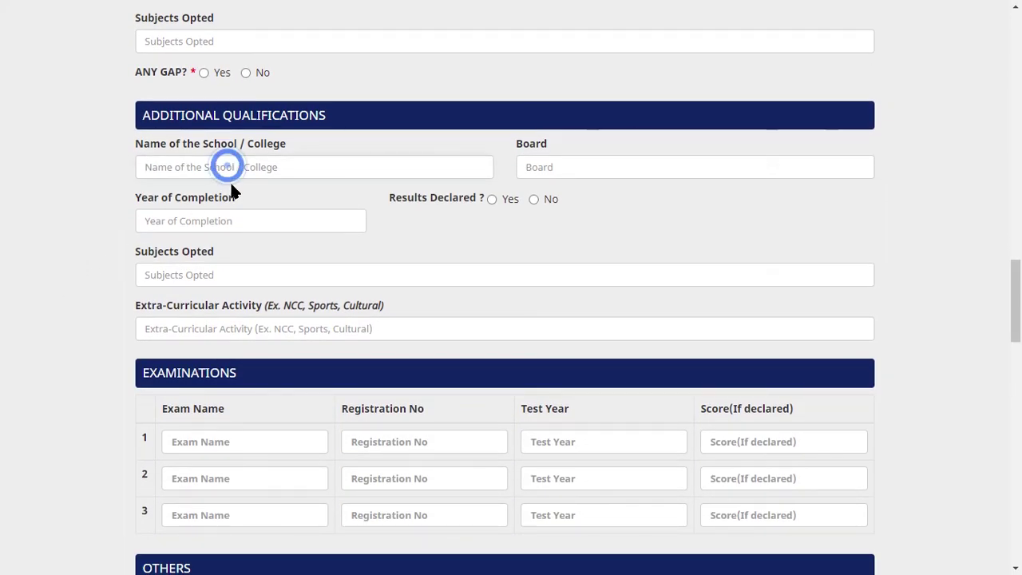
{"action": "left_click", "coordinate": [536, 166]}
{"action": "left_click", "coordinate": [166, 165]}
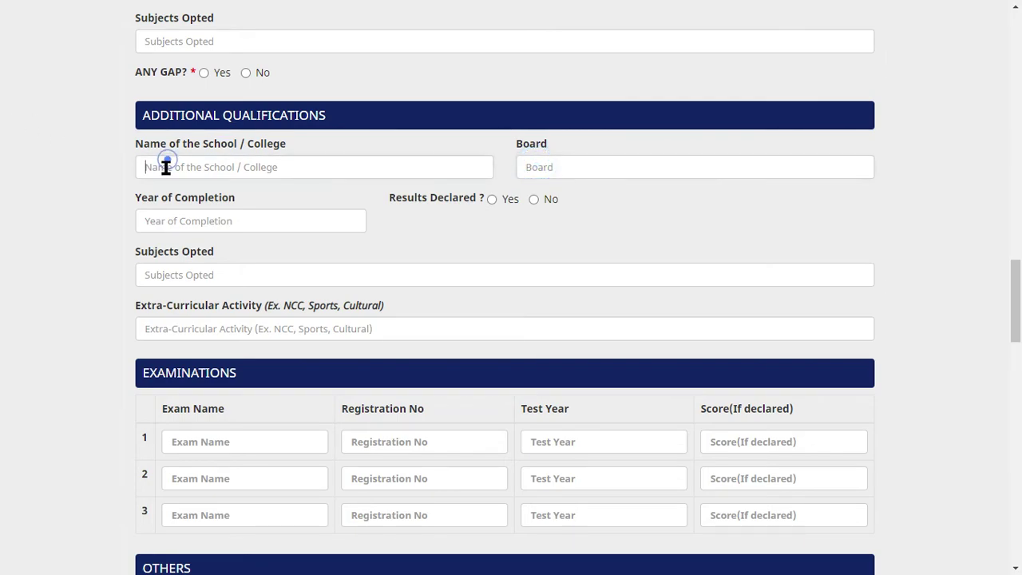
{"action": "left_click", "coordinate": [174, 219]}
{"action": "left_click", "coordinate": [244, 271]}
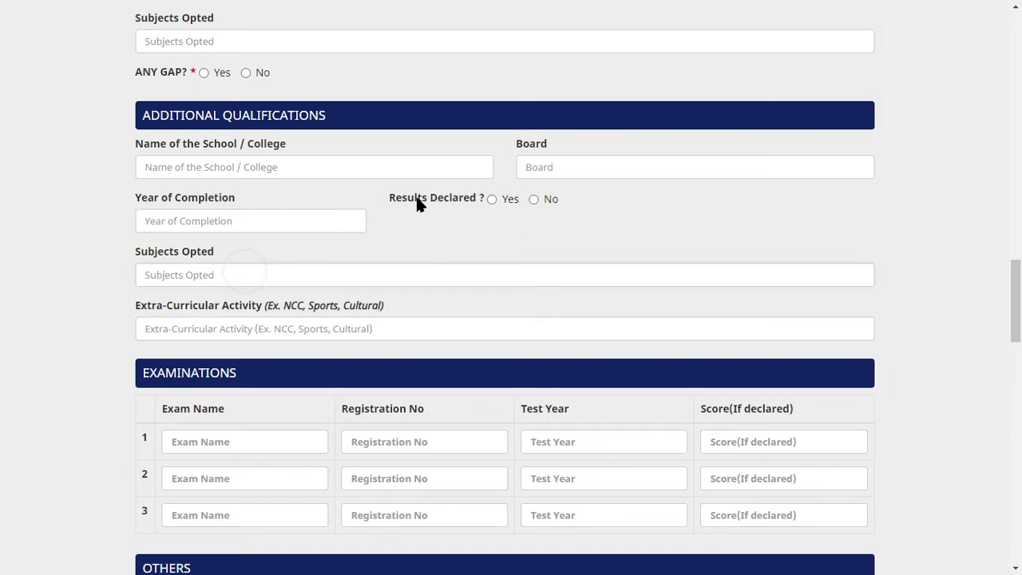
Set Additional Qualifications Results Declared to No and move to extra-curricular activities
{"action": "left_click", "coordinate": [492, 200]}
{"action": "left_click", "coordinate": [533, 200]}
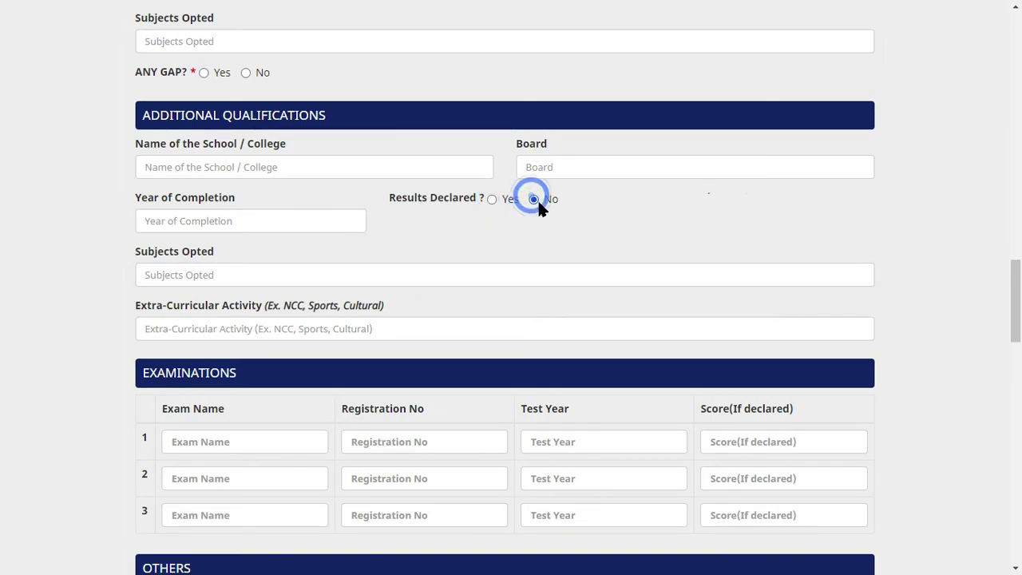
{"action": "scroll", "coordinate": [468, 261], "scroll_direction": "down", "scroll_amount": 1}
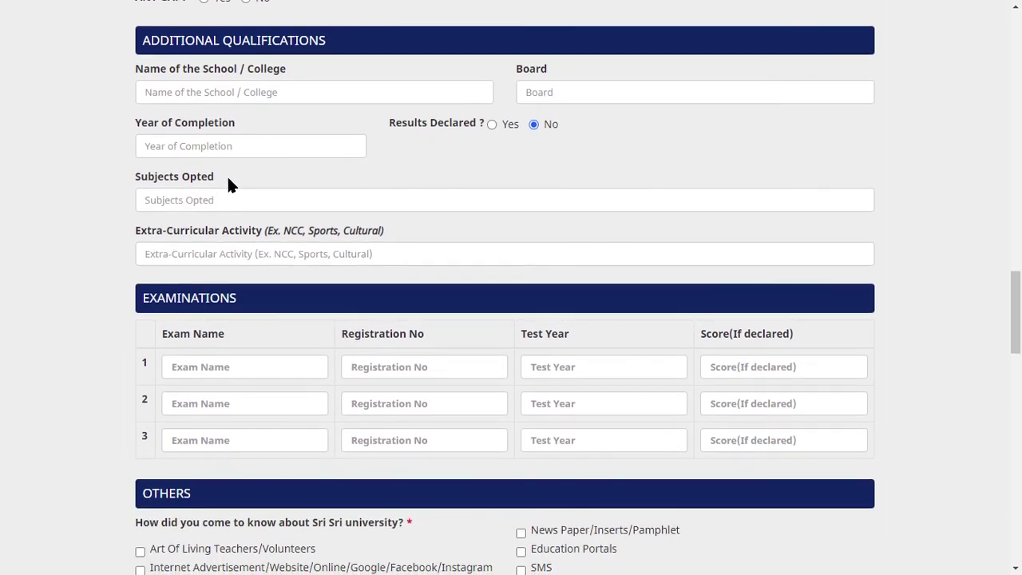
{"action": "left_click", "coordinate": [225, 196]}
{"action": "scroll", "coordinate": [223, 194], "scroll_direction": "down", "scroll_amount": 1}
{"action": "left_click", "coordinate": [240, 173]}
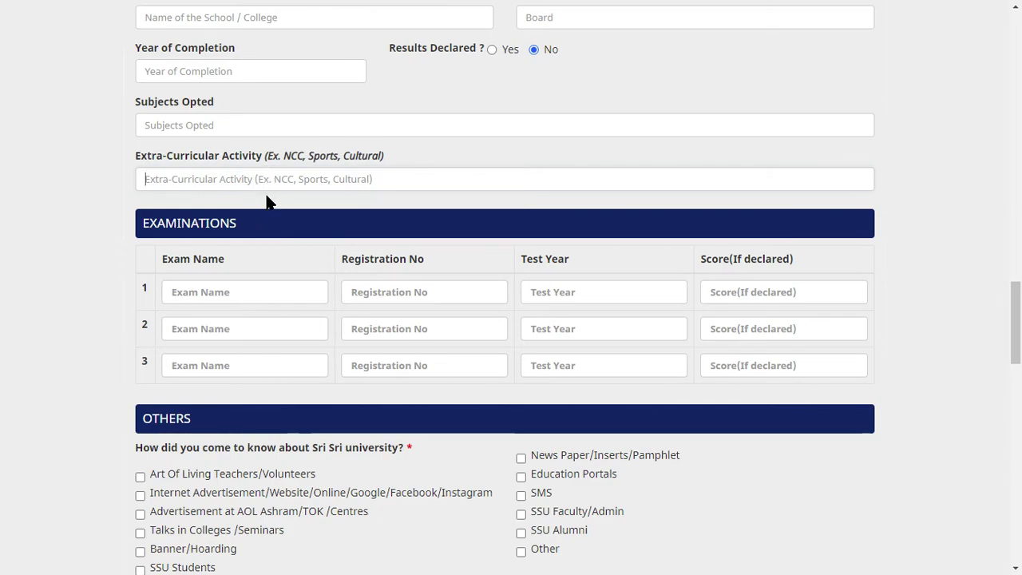
Go through the Examinations row fields: exam name, registration number, test year and score
{"action": "scroll", "coordinate": [236, 276], "scroll_direction": "down", "scroll_amount": 1}
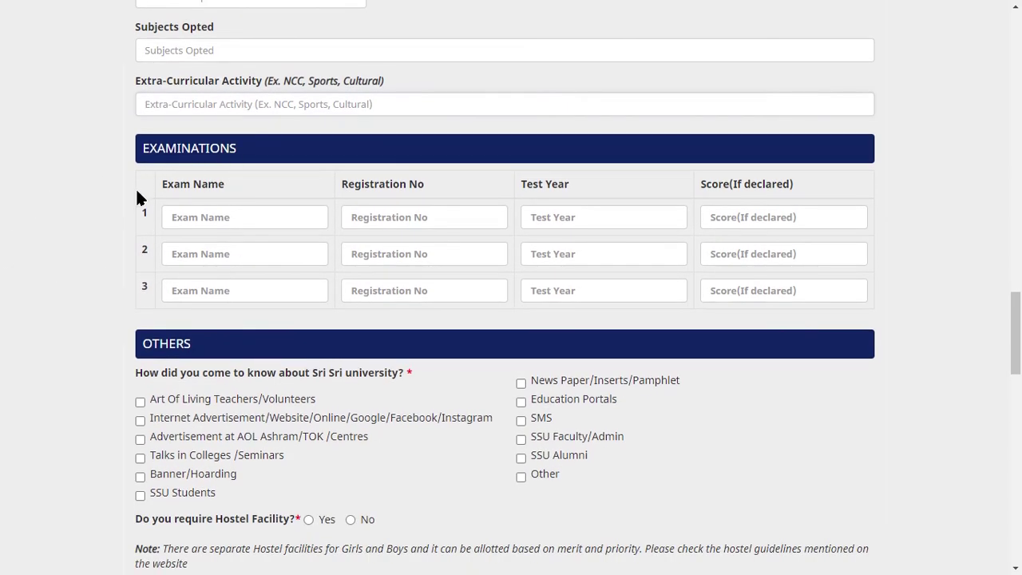
{"action": "left_click", "coordinate": [227, 254]}
{"action": "left_click", "coordinate": [457, 215]}
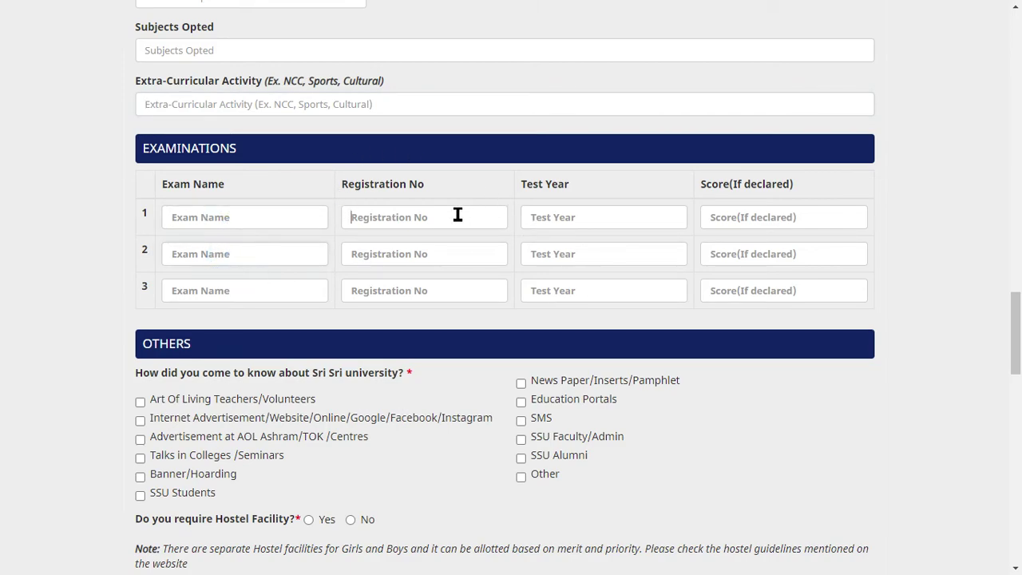
{"action": "left_click", "coordinate": [602, 224]}
{"action": "left_click", "coordinate": [759, 220]}
Tick 'Art Of Living Teachers/Volunteers' as the referral source in the Others section
{"action": "scroll", "coordinate": [514, 256], "scroll_direction": "down", "scroll_amount": 2}
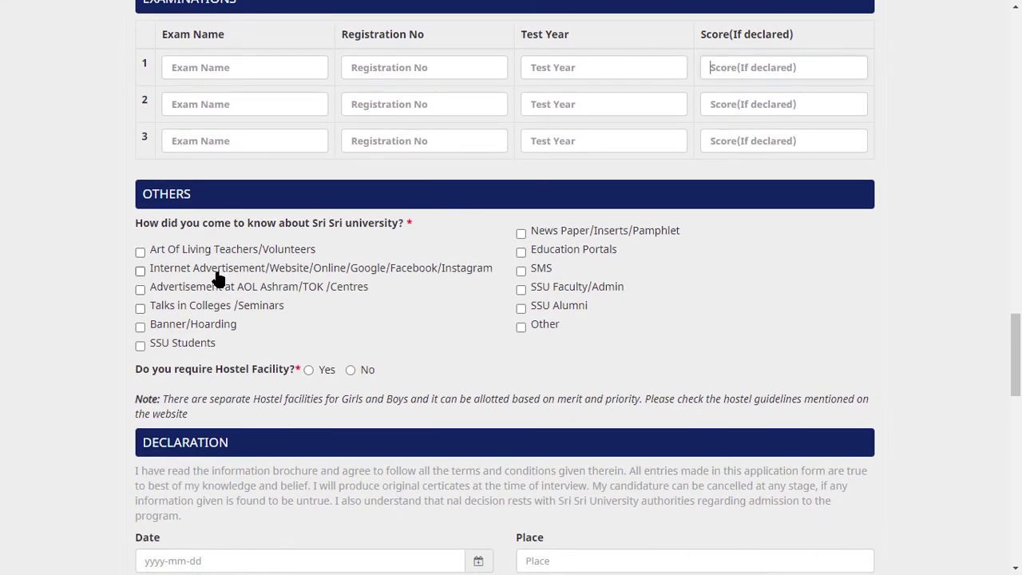
{"action": "scroll", "coordinate": [218, 278], "scroll_direction": "down", "scroll_amount": 2}
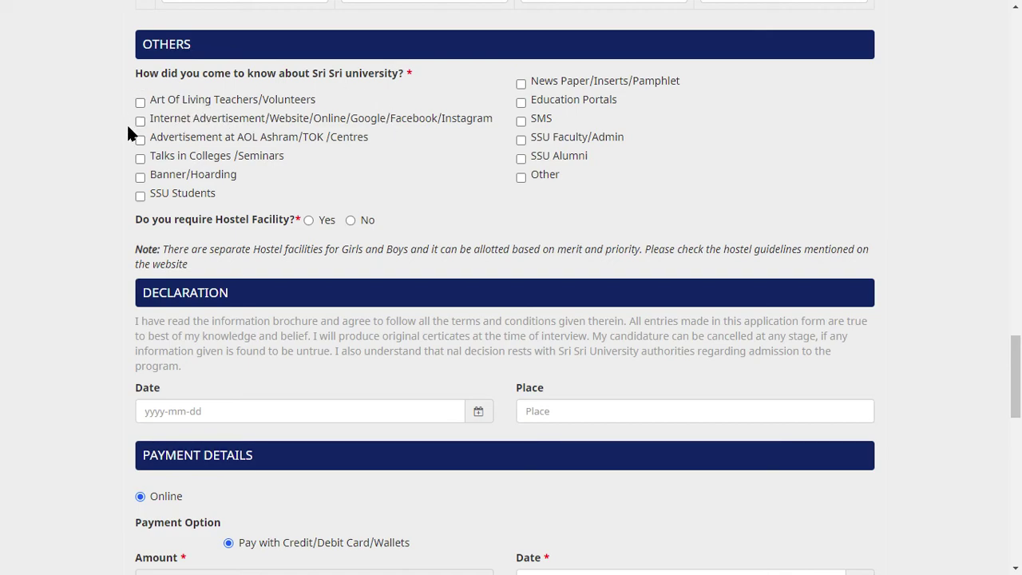
{"action": "left_click", "coordinate": [139, 103]}
{"action": "scroll", "coordinate": [171, 194], "scroll_direction": "down", "scroll_amount": 1}
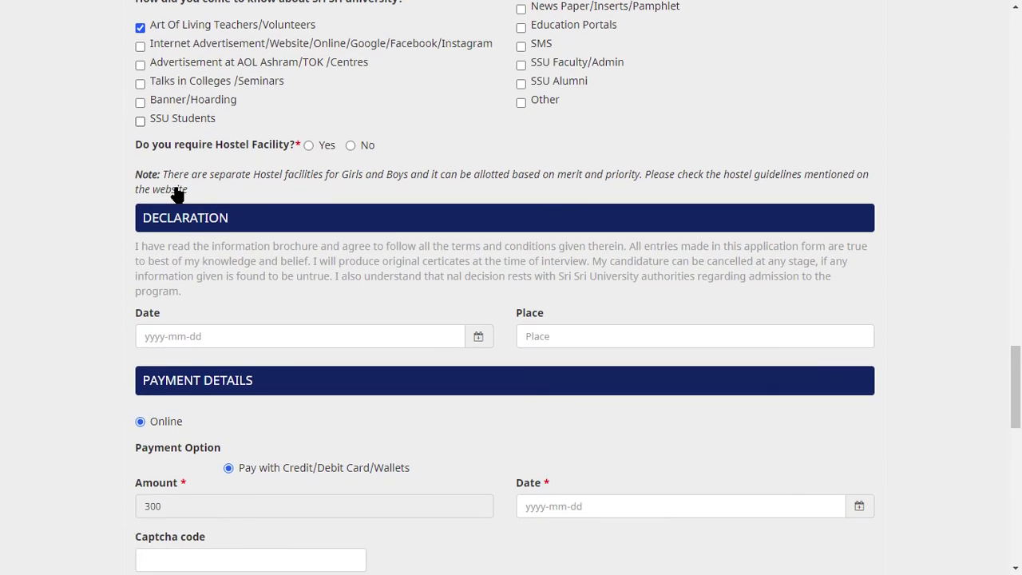
{"action": "scroll", "coordinate": [281, 203], "scroll_direction": "down", "scroll_amount": 1}
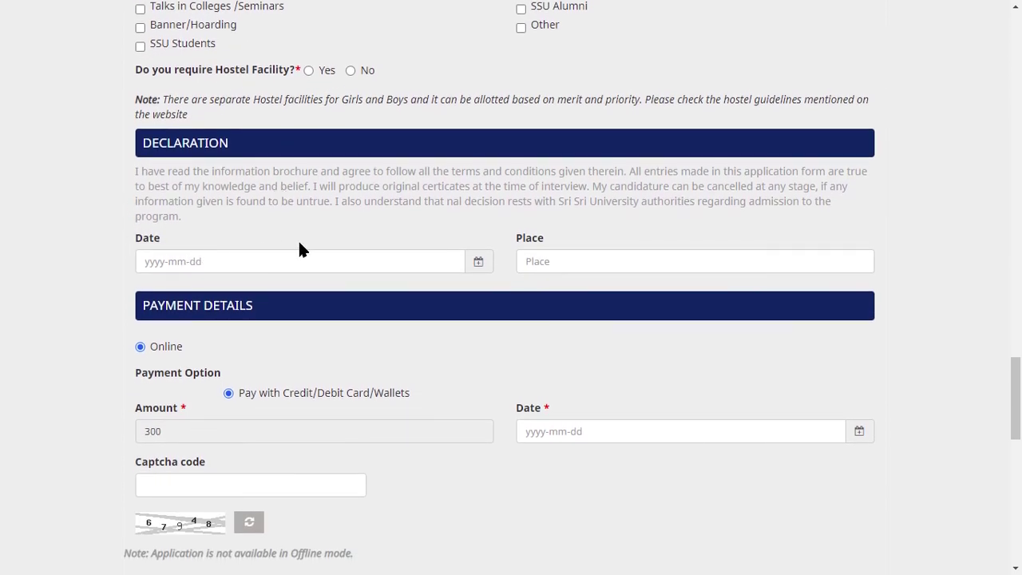
{"action": "scroll", "coordinate": [300, 250], "scroll_direction": "down", "scroll_amount": 2}
{"action": "left_click", "coordinate": [251, 112]}
{"action": "left_click", "coordinate": [571, 113]}
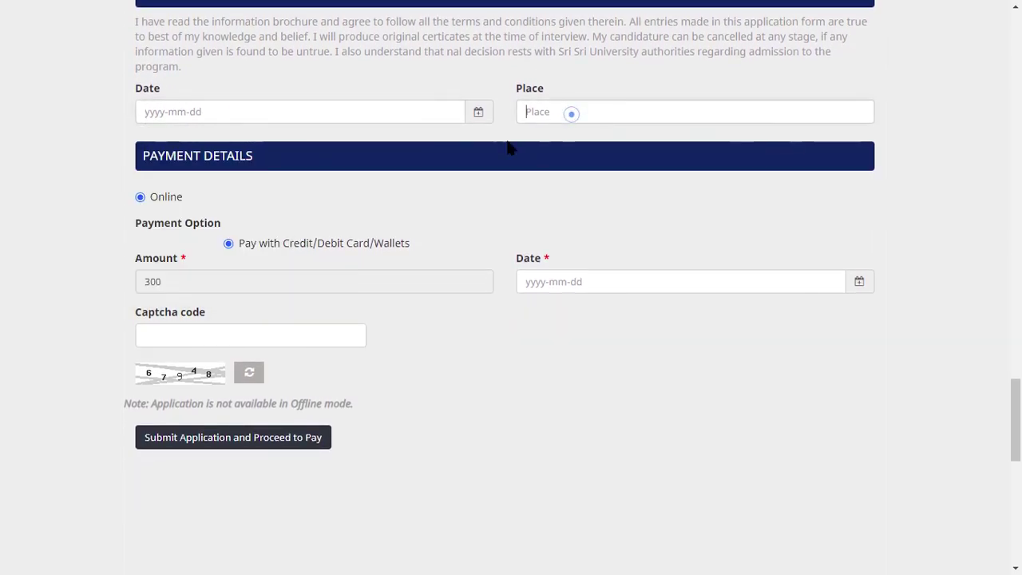
{"action": "scroll", "coordinate": [257, 242], "scroll_direction": "down", "scroll_amount": 1}
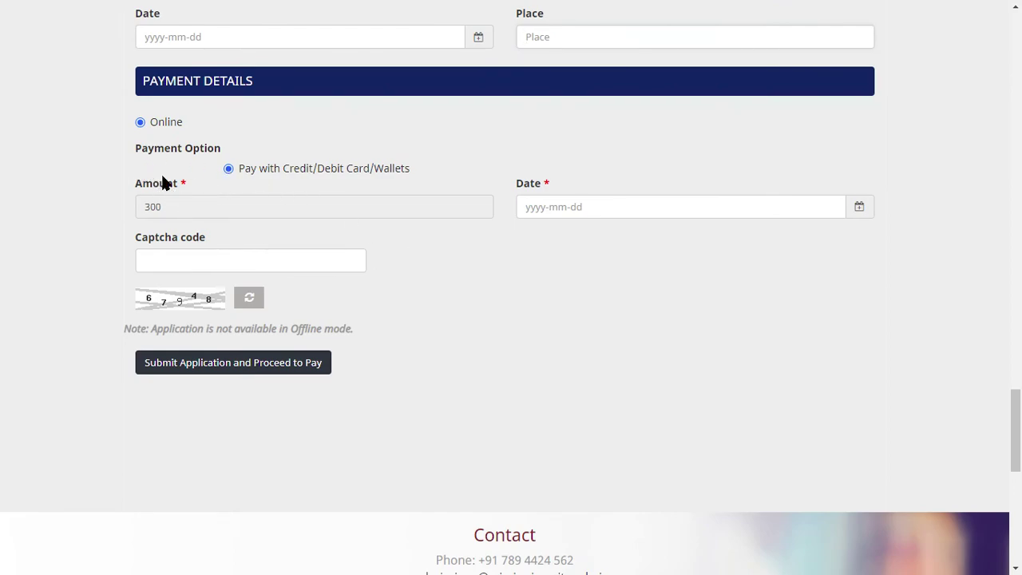
{"action": "left_click", "coordinate": [560, 207]}
{"action": "left_click", "coordinate": [240, 262]}
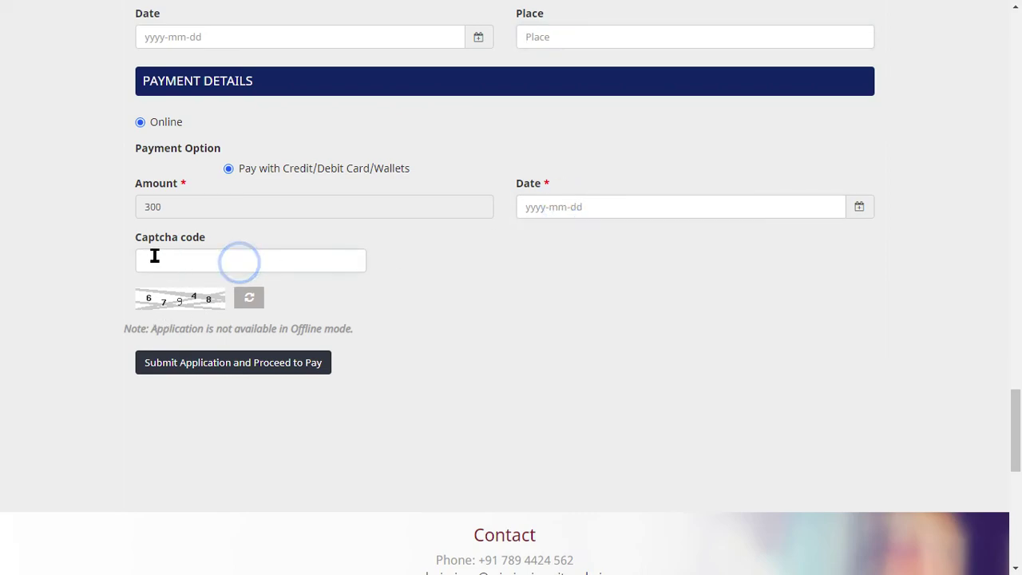
{"action": "left_click", "coordinate": [193, 256]}
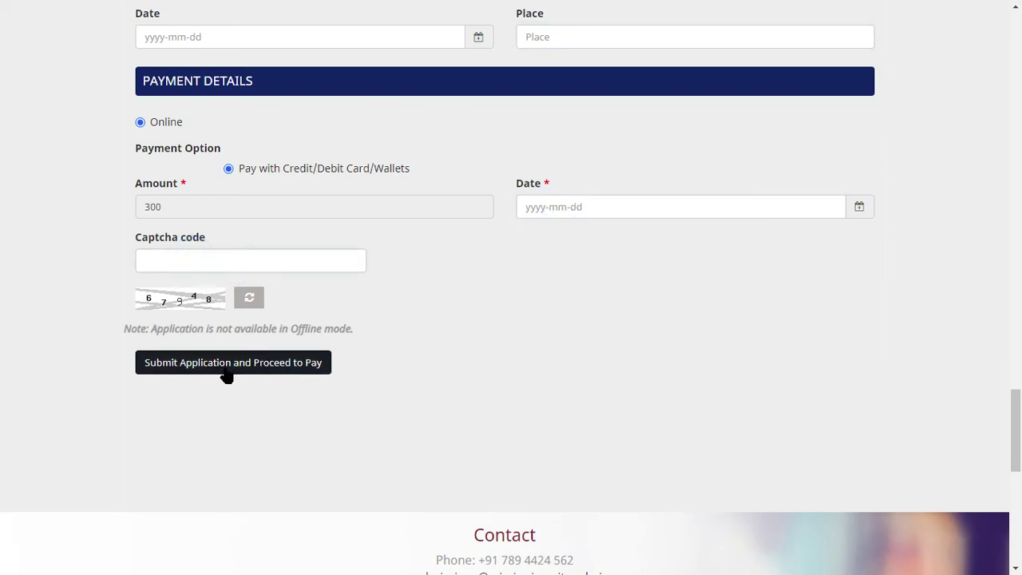
{"action": "scroll", "coordinate": [227, 377], "scroll_direction": "down", "scroll_amount": 1}
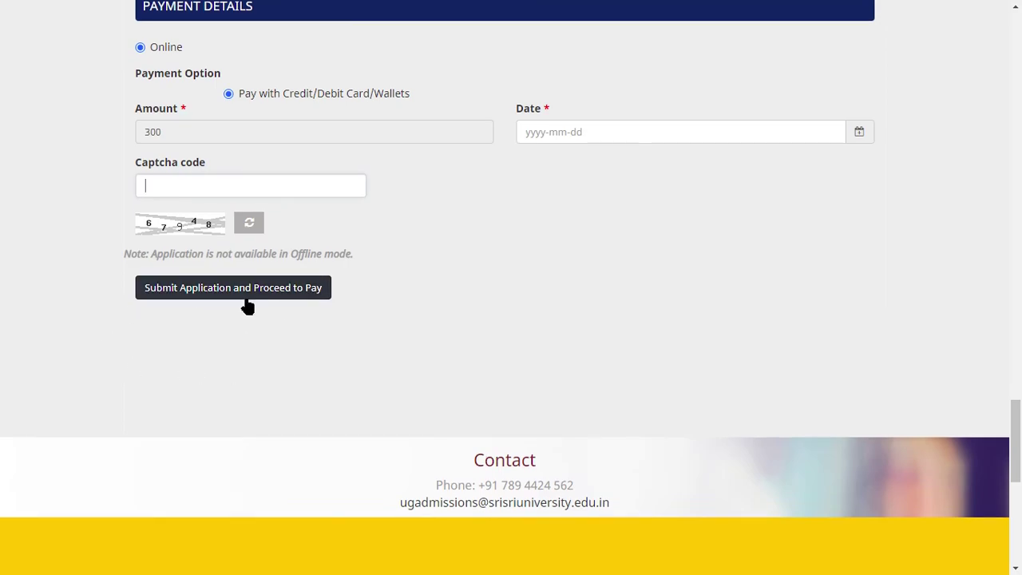